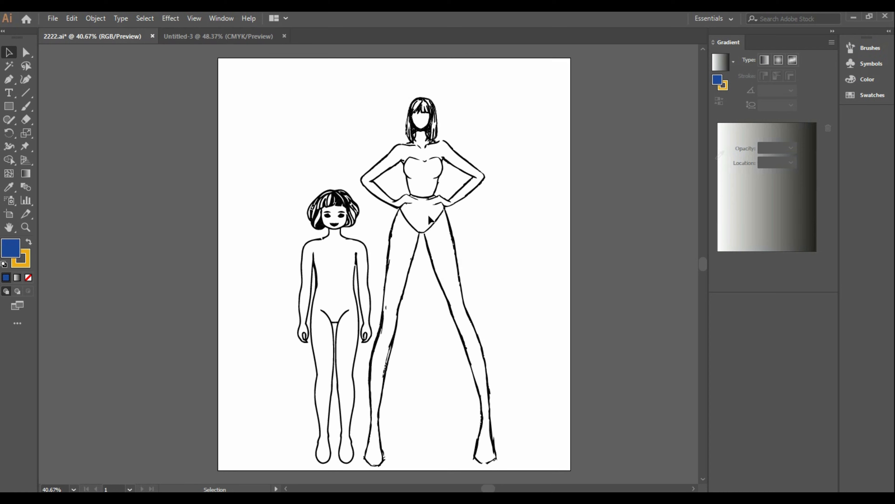
Copy both figures from 2222.ai into Untitled-3, then scale them down and position them to fit inside the artboard.
drag(297, 108, 469, 353)
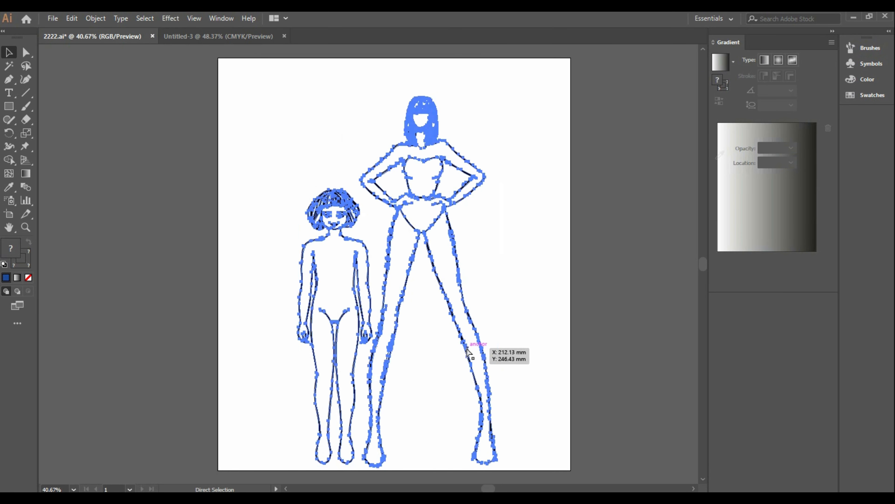
click(246, 37)
key(ctrl+v)
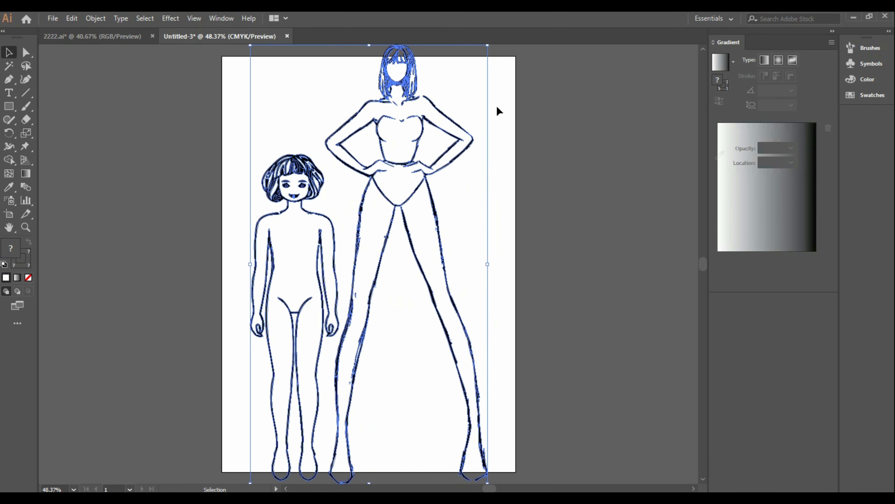
drag(489, 45, 466, 84)
drag(401, 122, 411, 107)
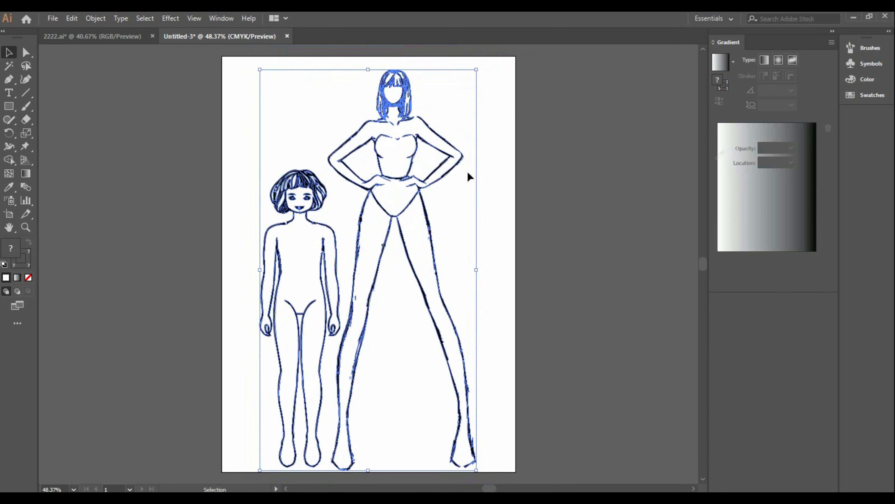
click(578, 226)
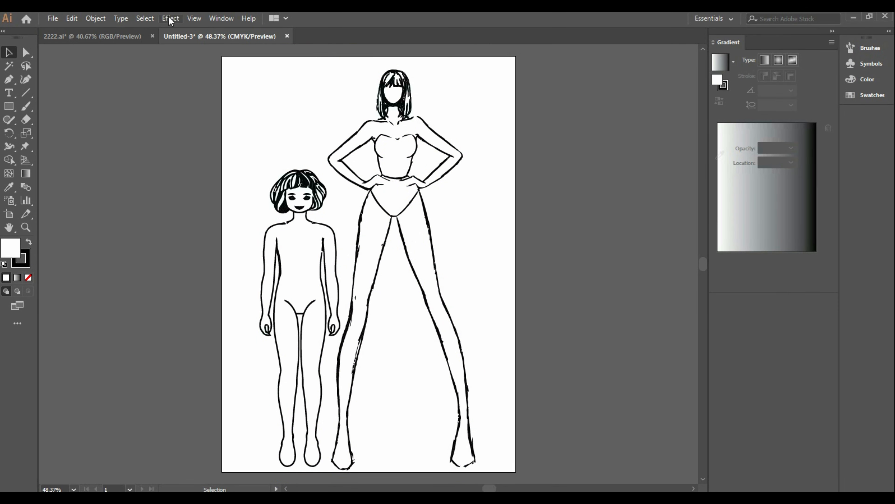
Display the Graphic Styles panel and load the Textures graphic style library.
click(221, 18)
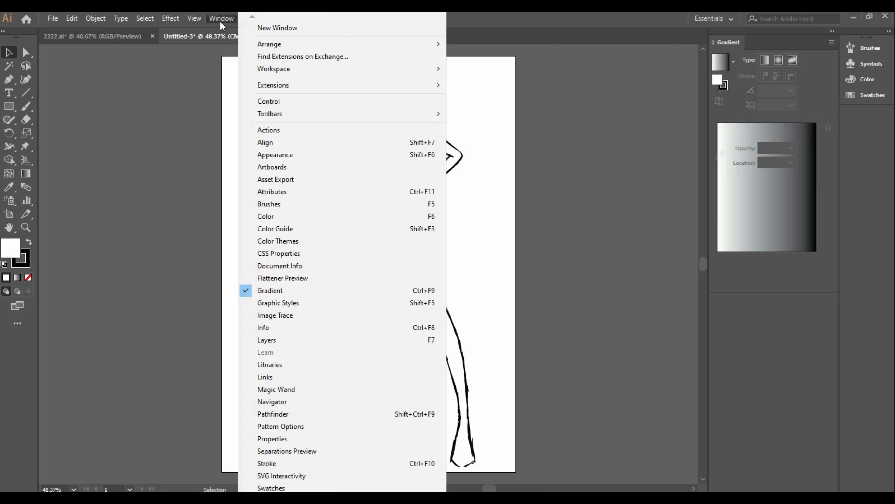
click(295, 303)
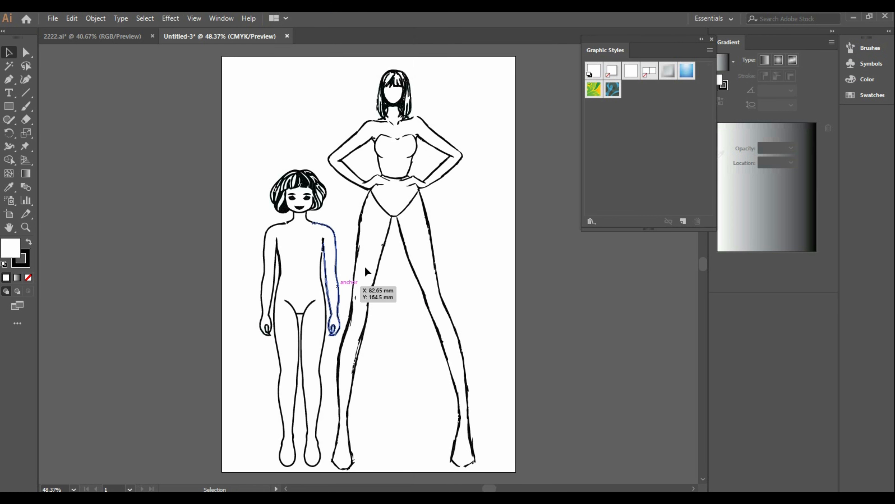
click(592, 222)
click(642, 363)
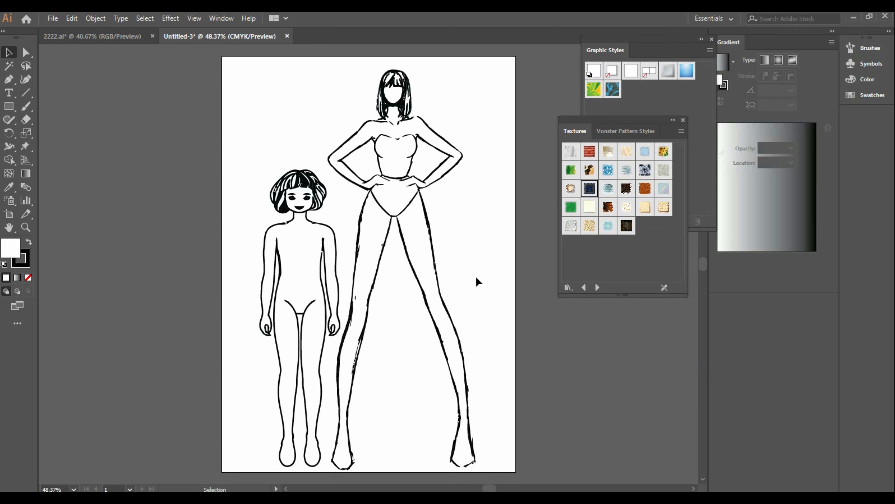
Trace the tall figure's bodice with the Pen tool from the neckline centre down its left side to the waist, redoing the side segment.
click(9, 79)
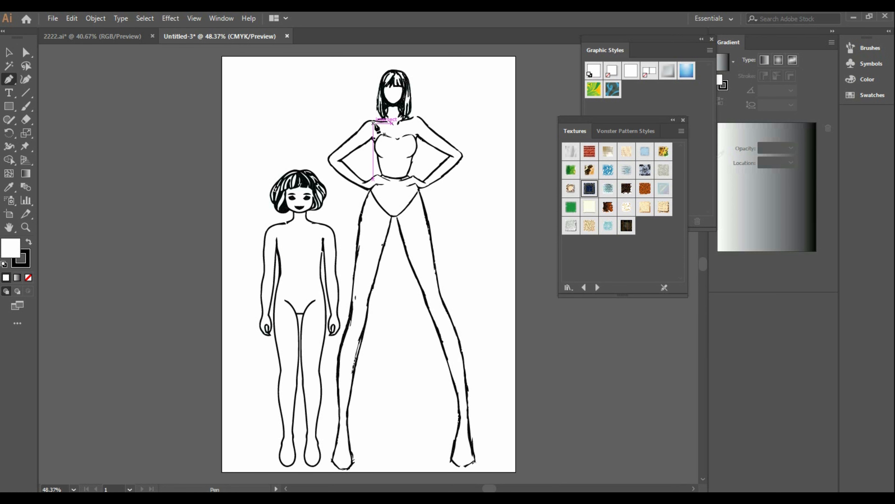
click(397, 140)
drag(376, 141, 380, 163)
click(377, 158)
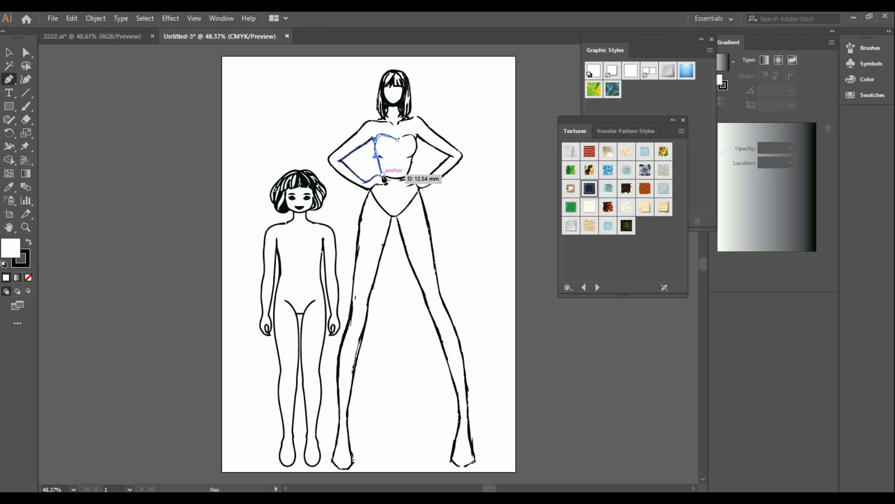
click(381, 175)
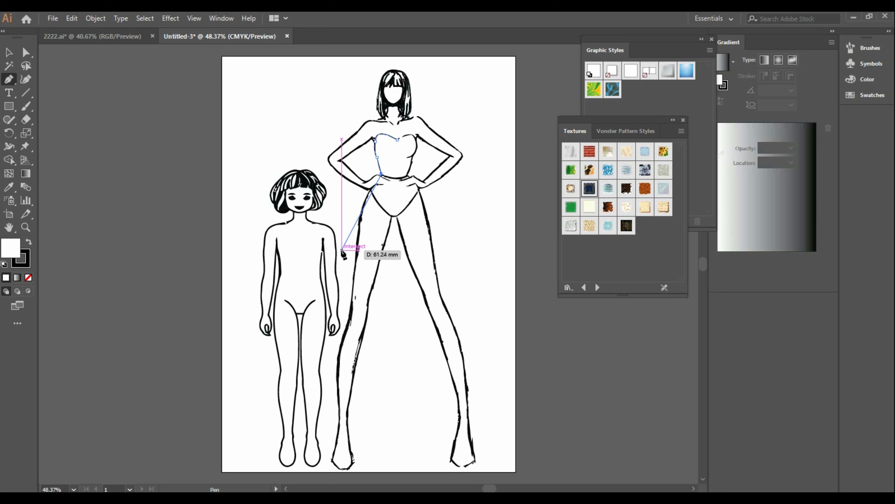
key(ctrl+z)
key(ctrl+z)
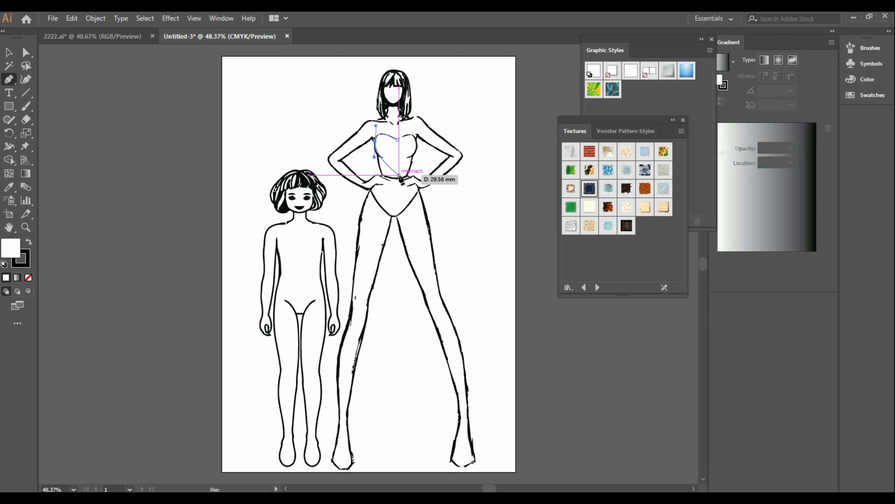
click(376, 157)
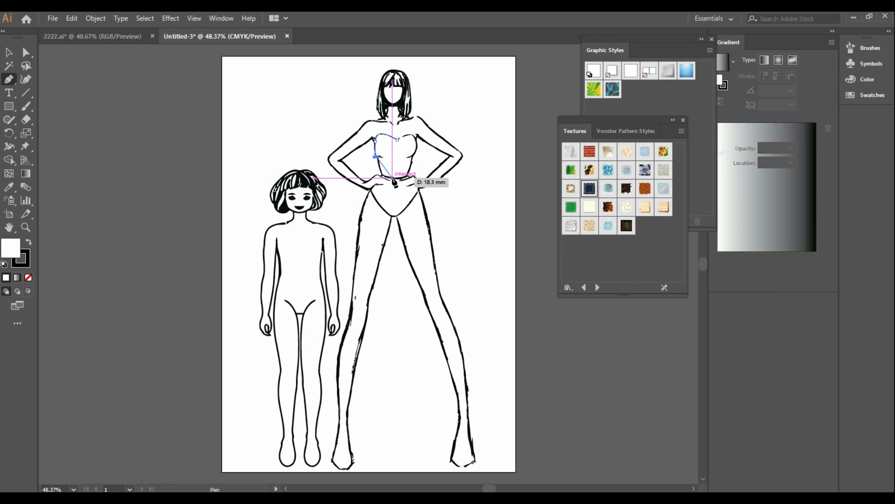
click(392, 177)
click(397, 177)
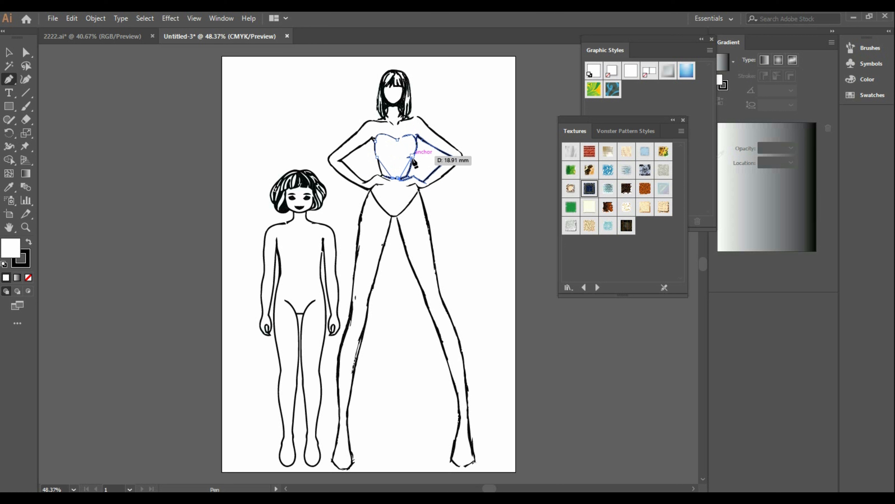
Trace the bodice's right side up from the waist and close the heart-shaped outline at the neckline centre, redoing the closing segment.
click(412, 159)
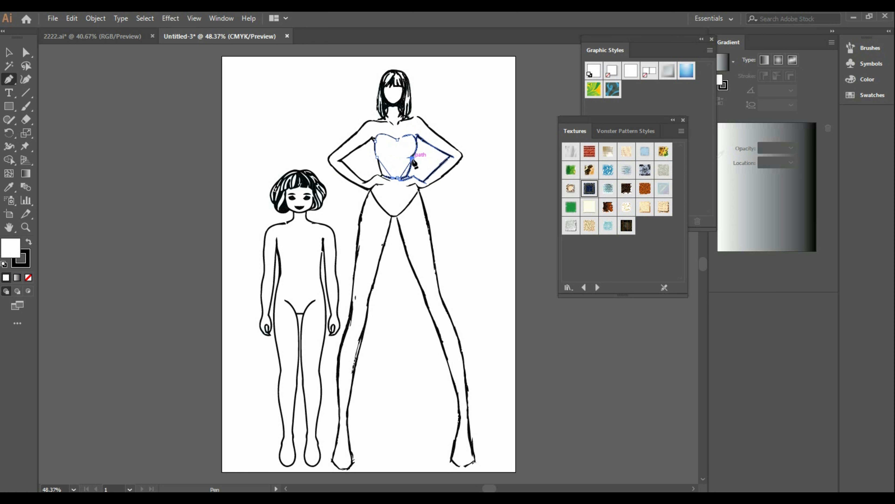
click(419, 134)
drag(419, 135, 419, 122)
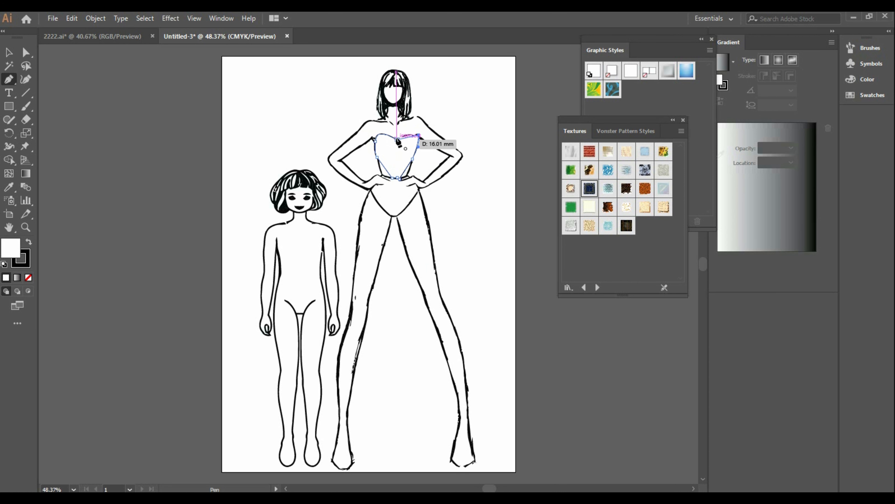
drag(396, 138, 392, 156)
click(397, 140)
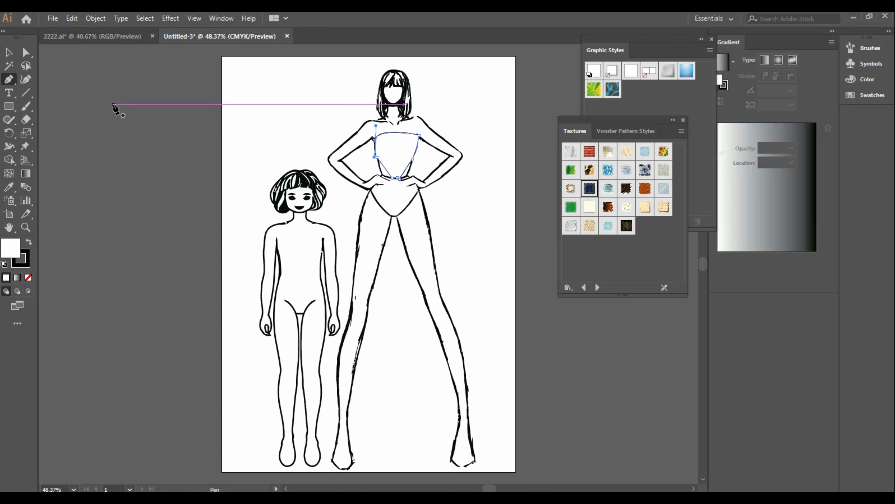
key(ctrl+z)
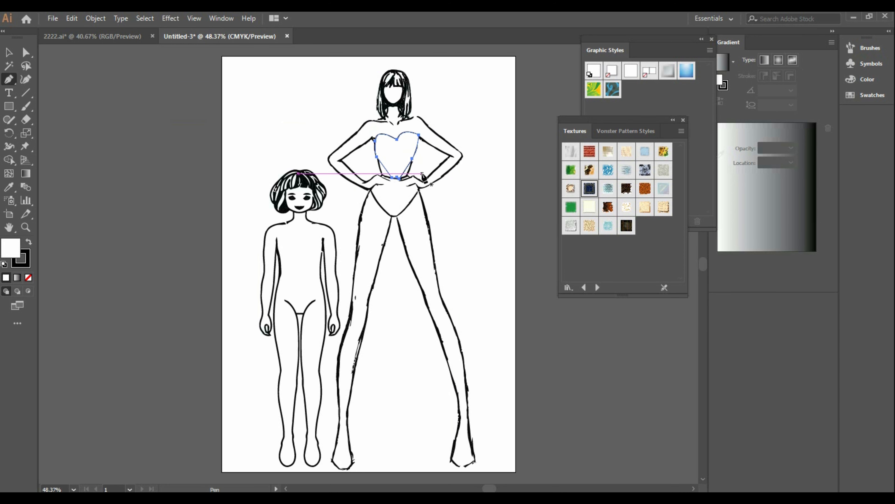
key(ctrl+z)
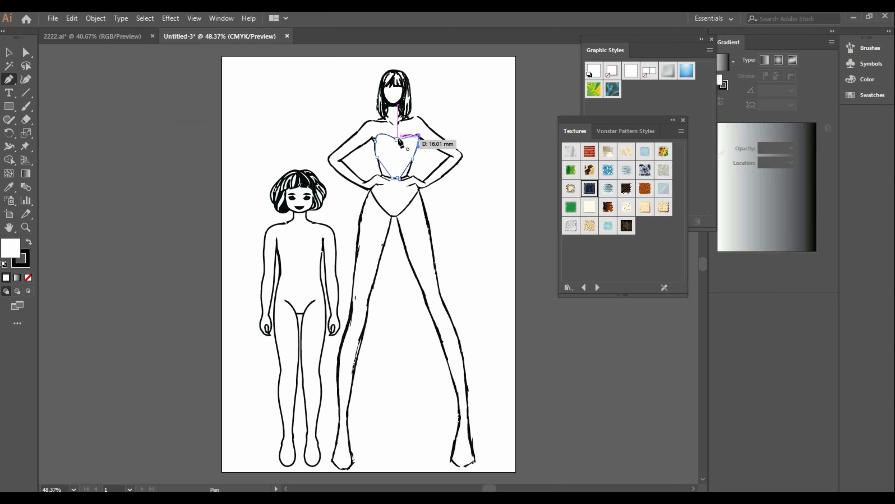
key(ctrl+z)
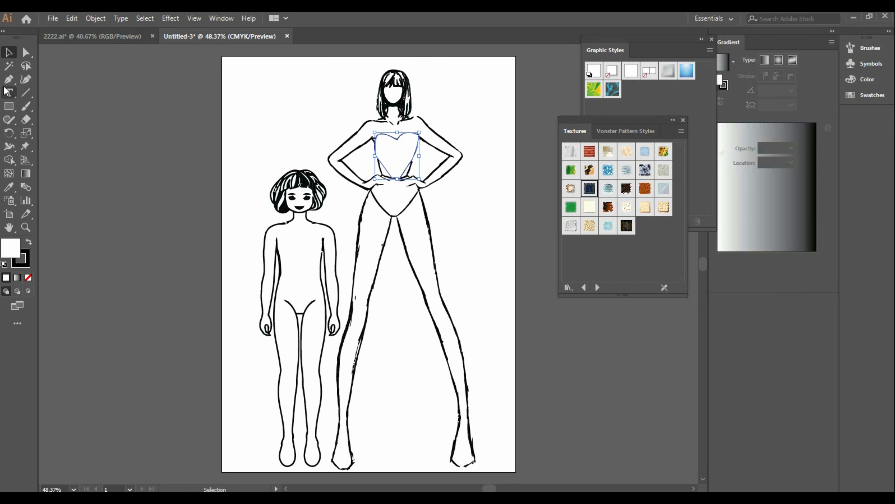
Start a shorts outline on the tall figure with the Pen tool, tracing the waistline, the right outer thigh and the hem above the knee.
click(382, 171)
click(408, 173)
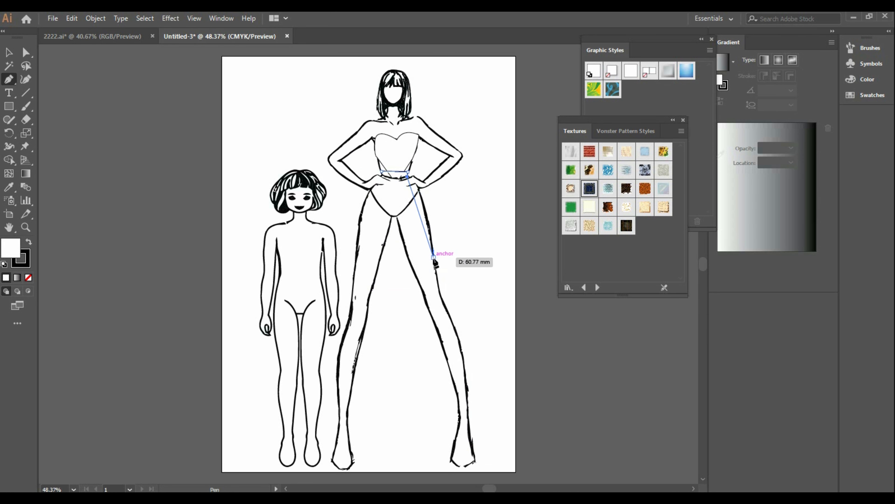
click(443, 326)
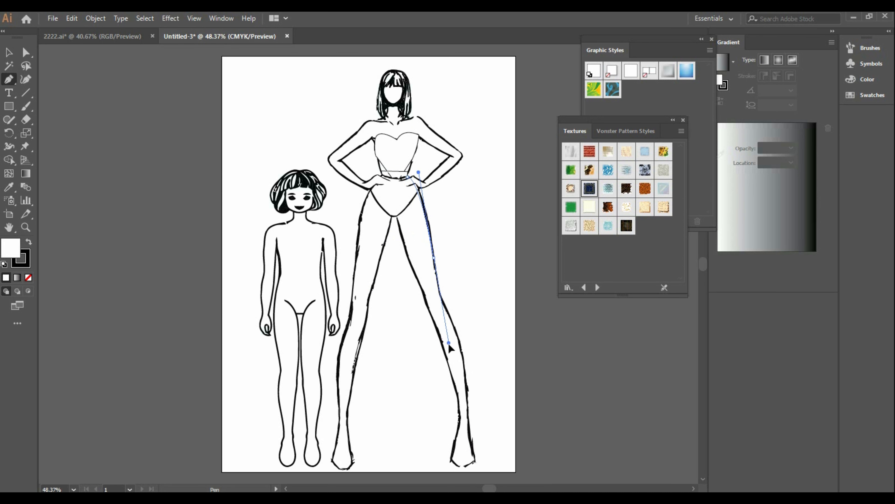
drag(449, 347, 449, 347)
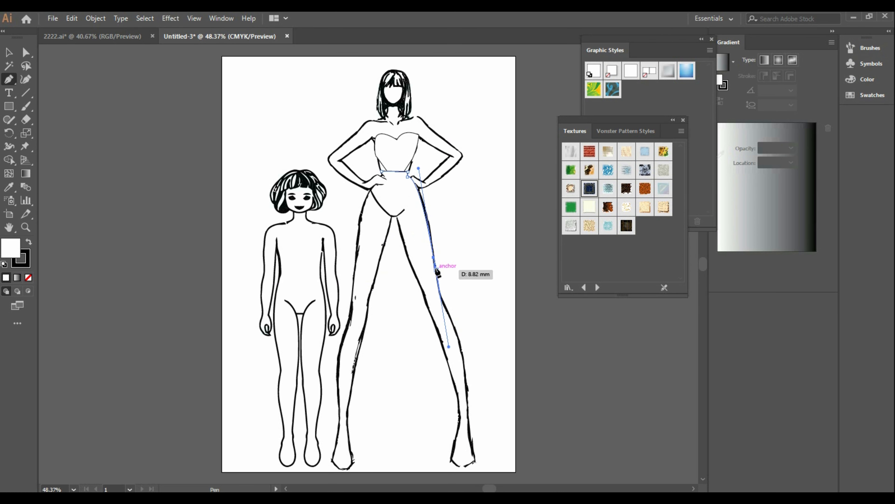
click(434, 258)
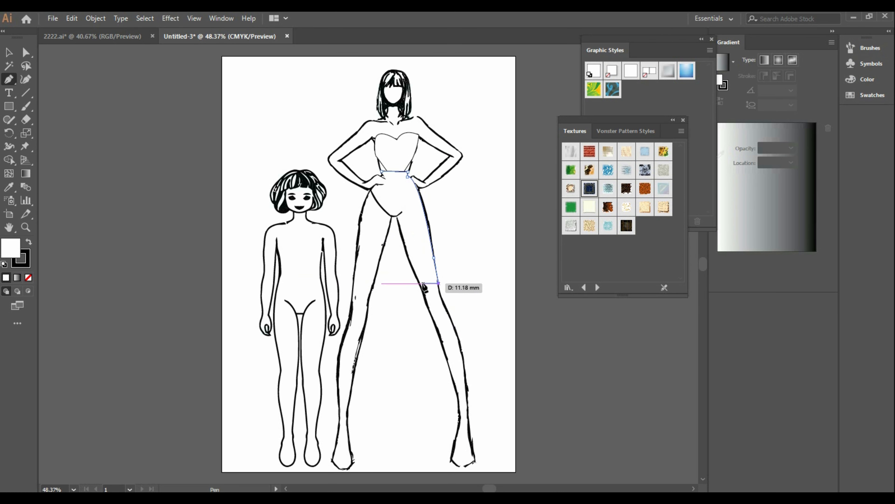
click(422, 288)
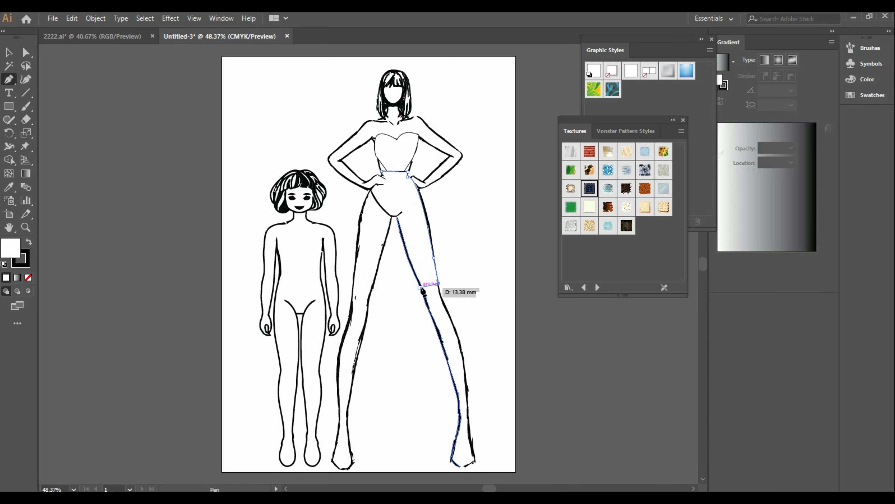
Set the shorts path's fill to none and continue it along both inner thighs, through the crotch, and across the left leg hem.
click(28, 277)
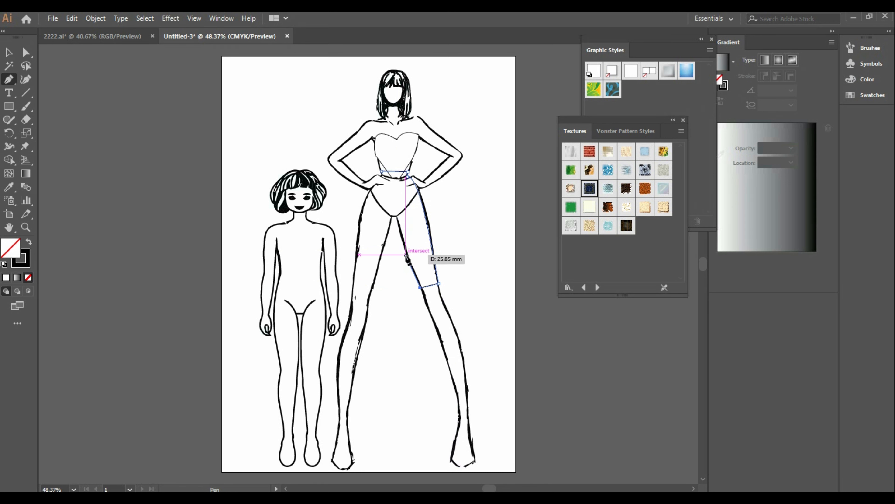
click(405, 253)
click(394, 218)
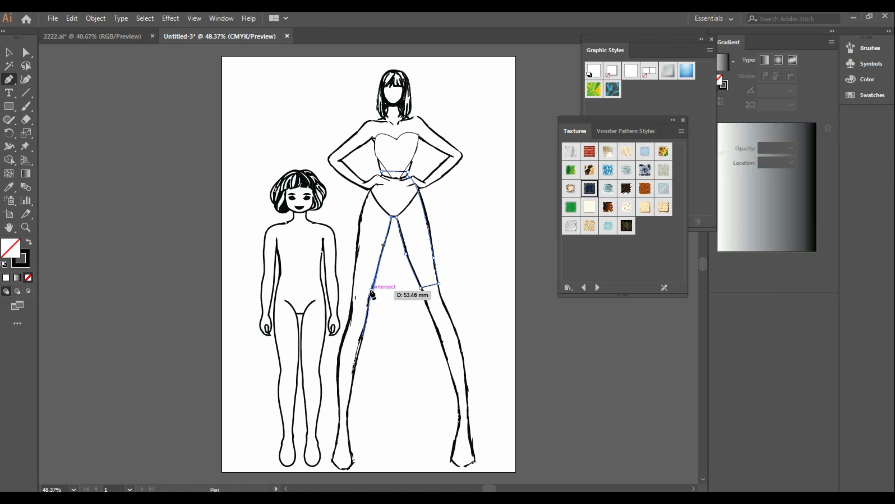
click(372, 289)
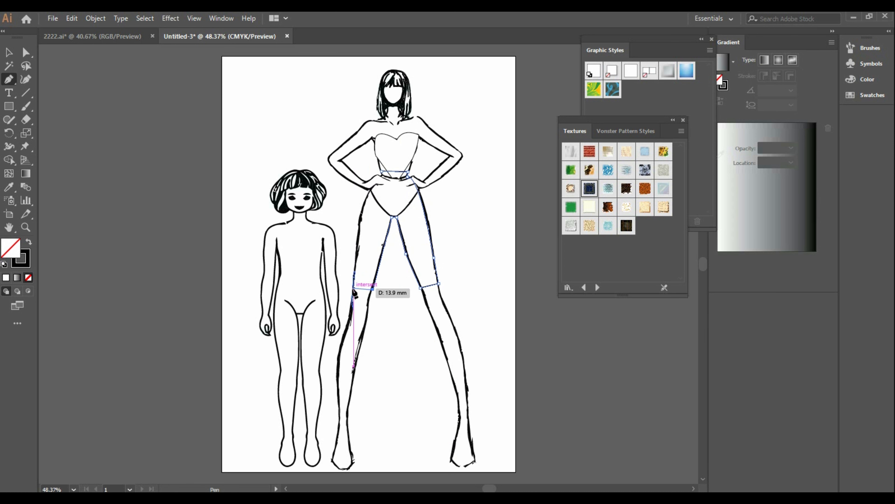
click(354, 287)
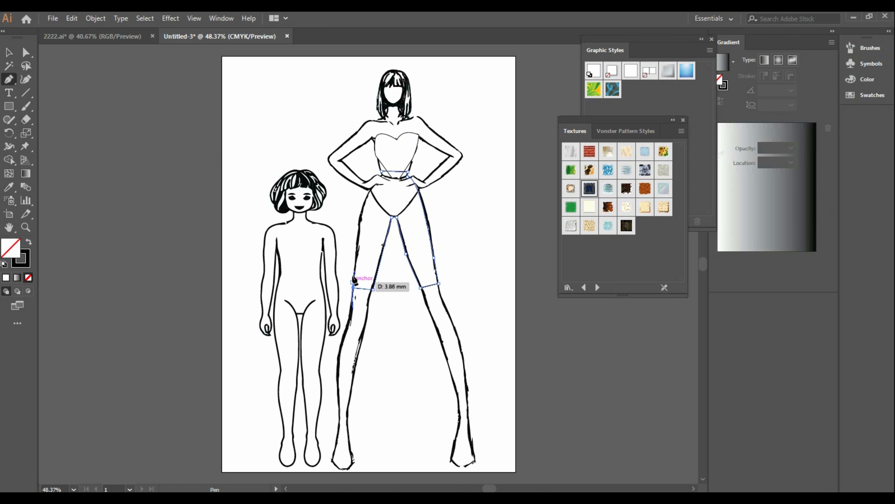
Trace the shorts' left outer thigh and hip and close the outline at the waist.
click(359, 230)
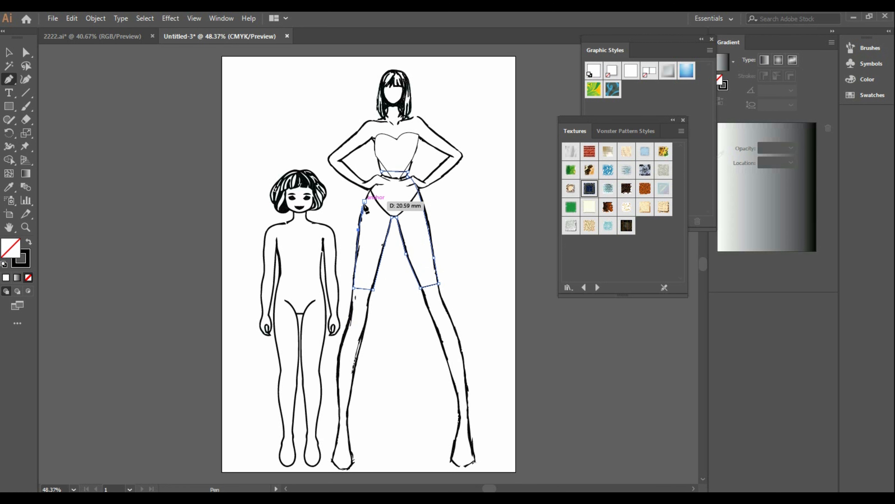
click(365, 201)
click(372, 188)
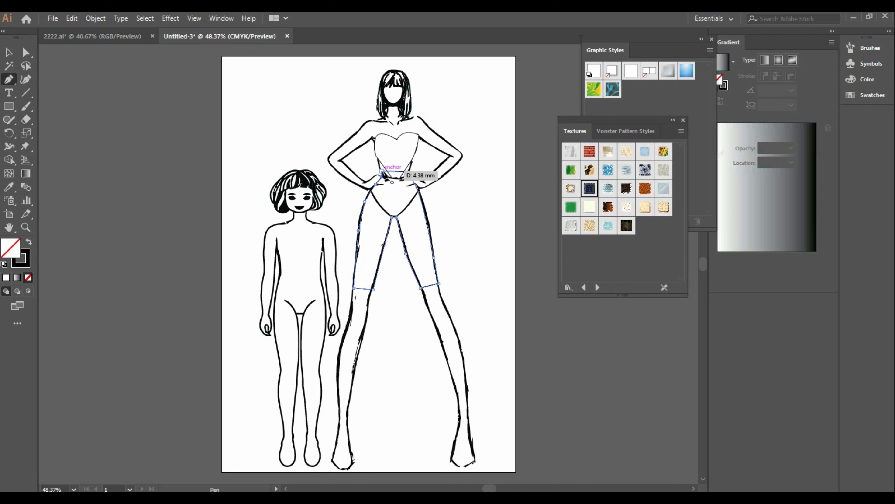
click(383, 172)
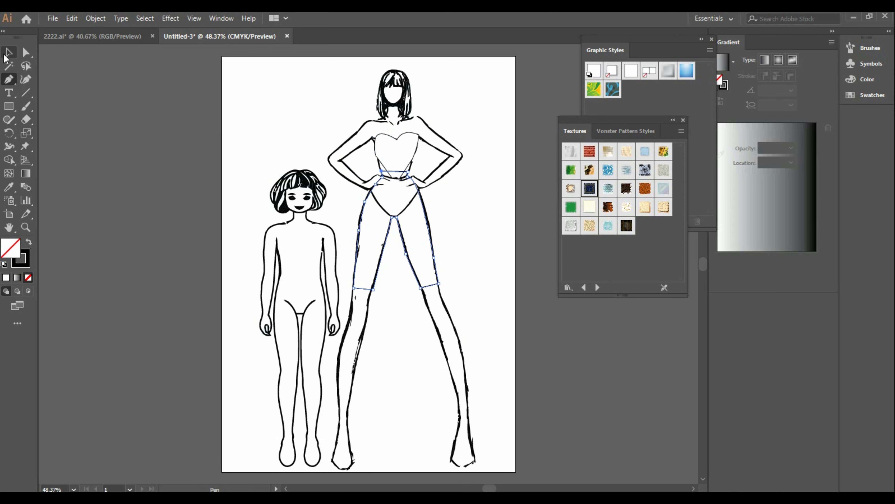
Try the stitched blue denim texture style on the shorts outline, then undo it.
key(v)
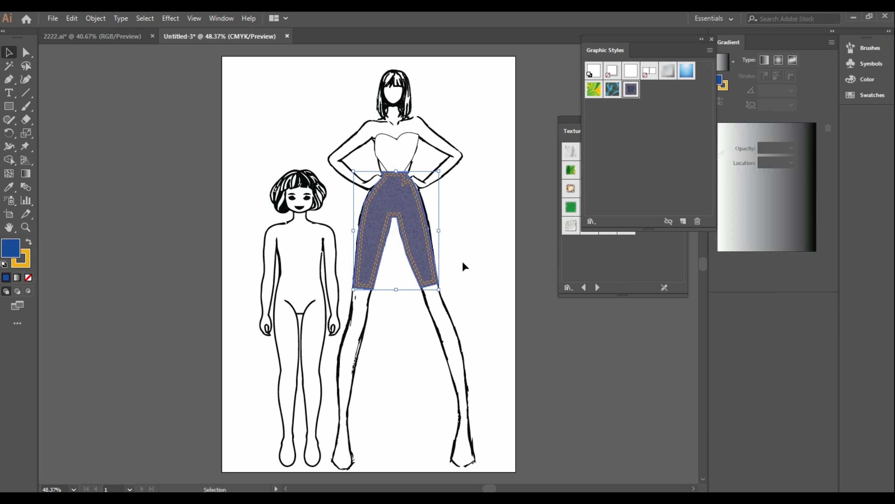
key(ctrl+z)
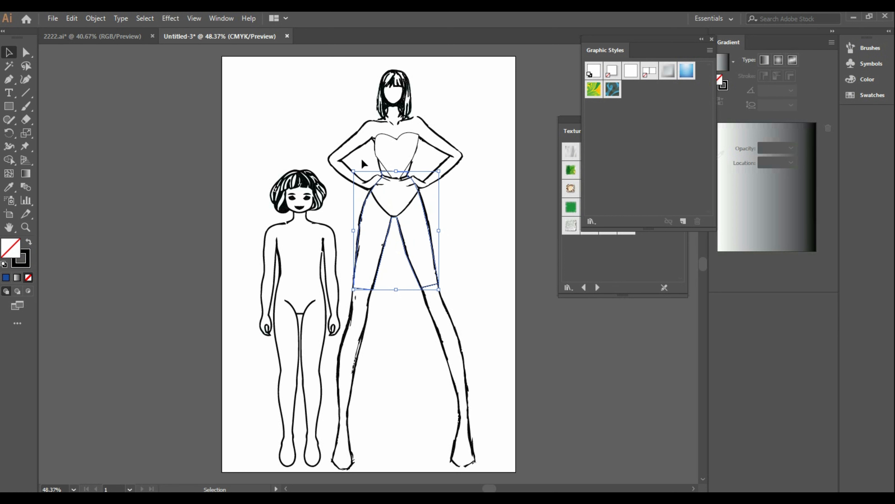
Draw a small triangle with the Pen tool beside the artboard, try the stitched denim texture style on it, and undo the style.
key(p)
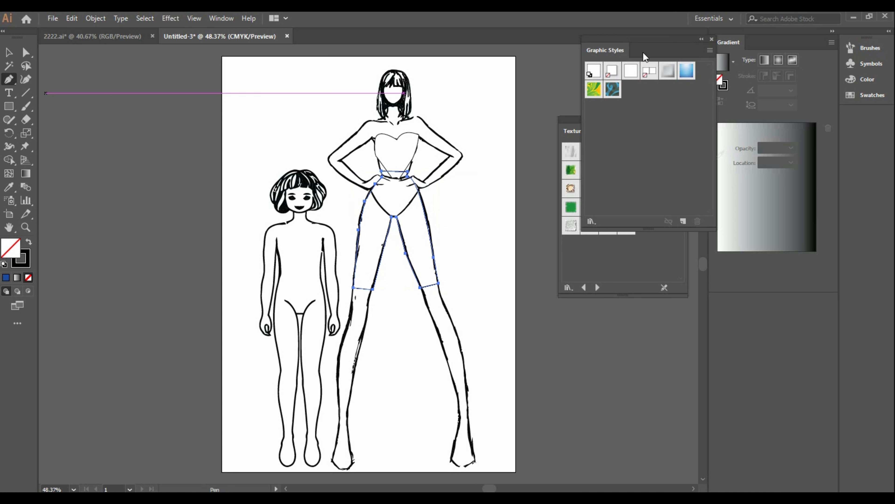
drag(645, 57, 764, 156)
click(484, 91)
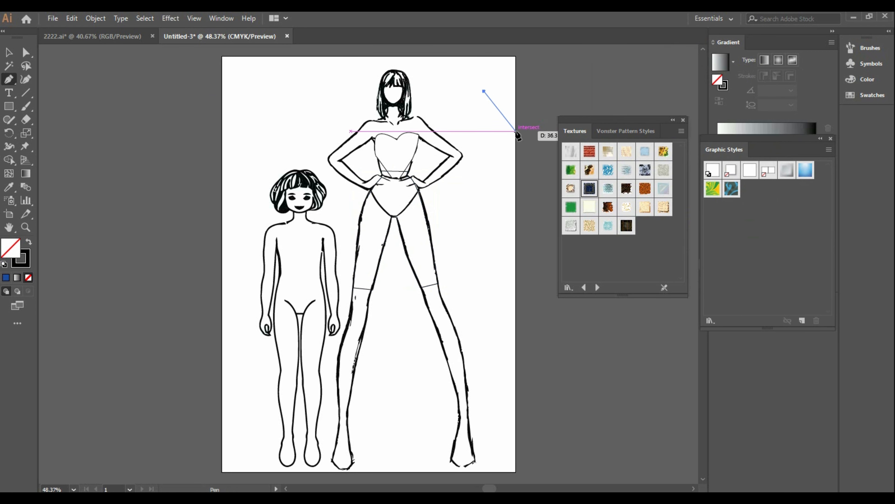
click(516, 131)
click(550, 80)
click(484, 90)
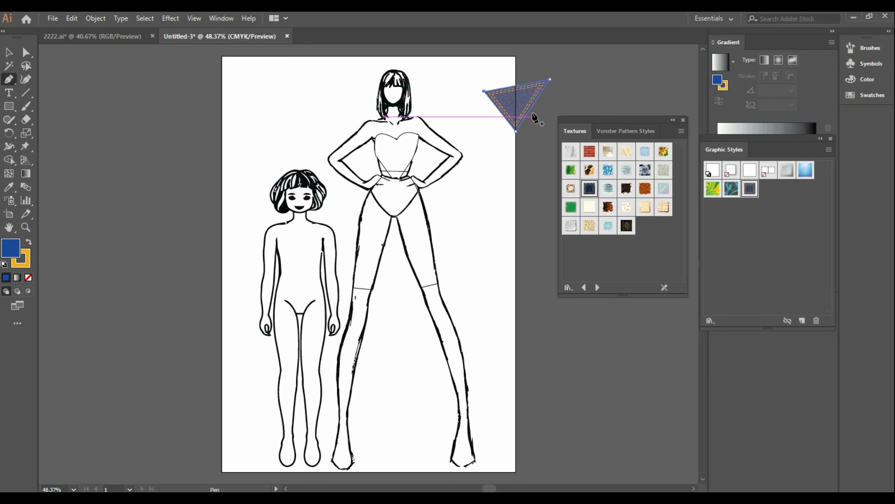
key(ctrl+z)
Copy the heart-shaped top and shorts outlines from Untitled-3 and paste them into the 2222.ai document.
click(129, 36)
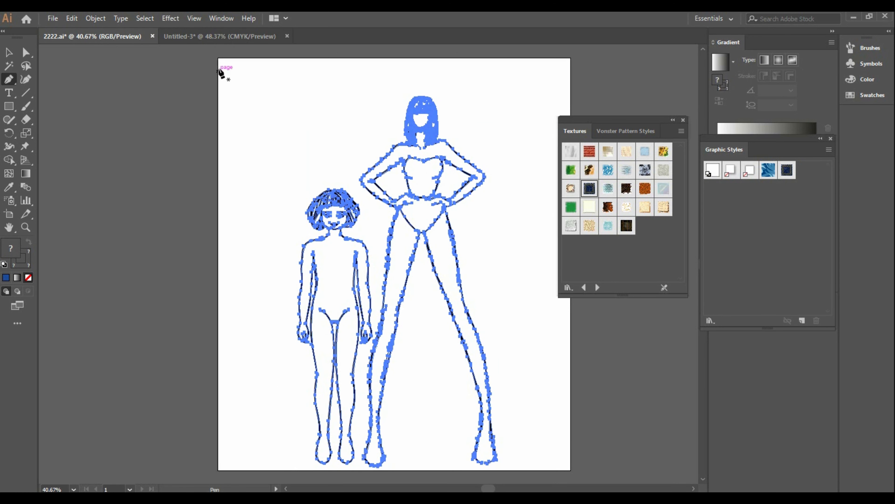
click(13, 50)
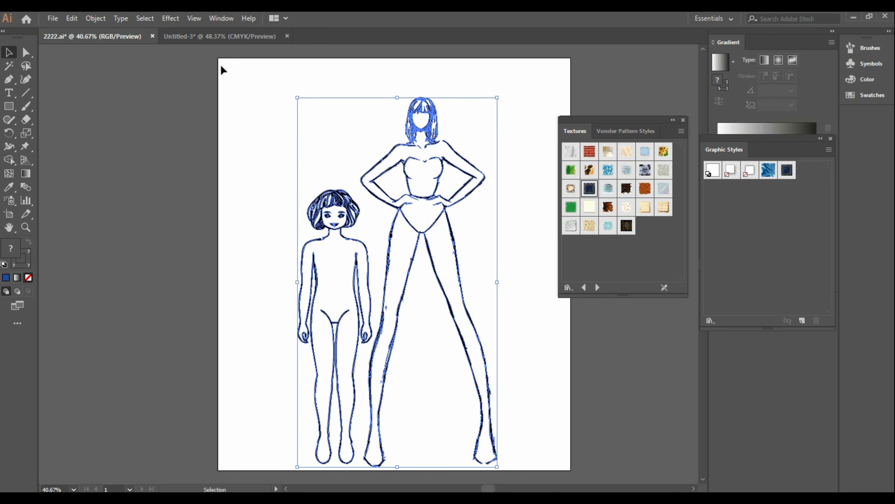
click(224, 69)
click(241, 35)
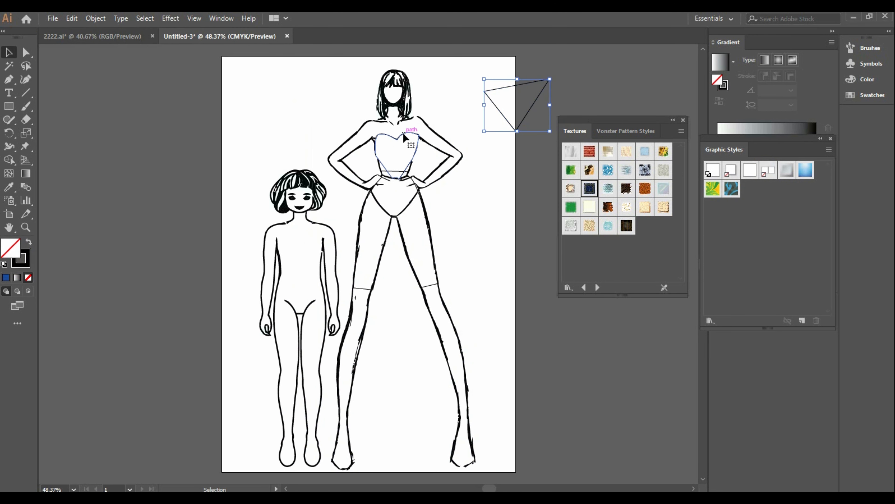
click(405, 139)
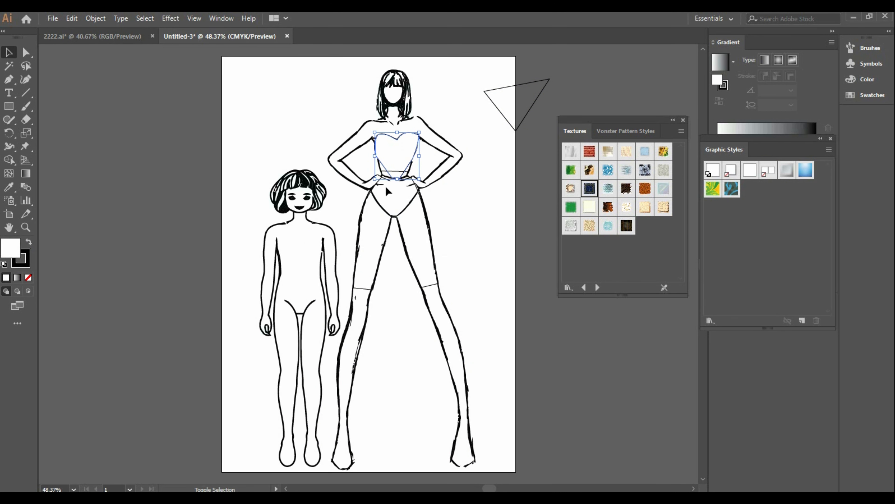
click(393, 174)
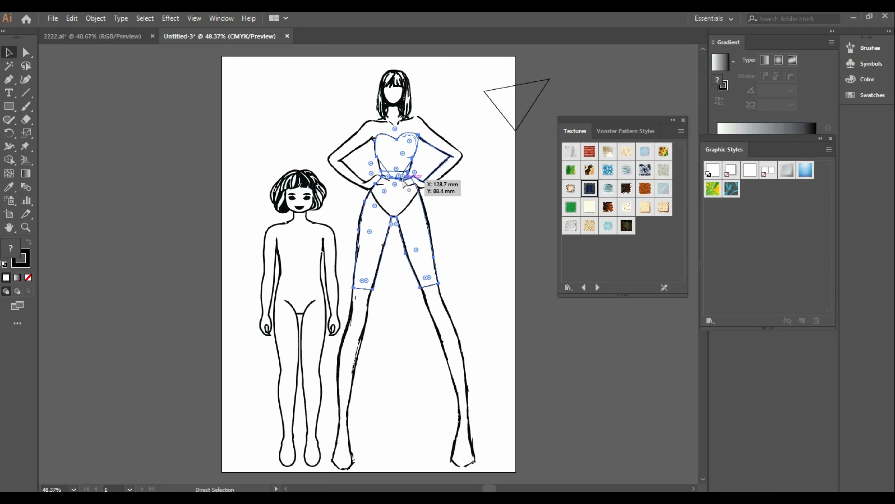
click(76, 40)
key(ctrl+v)
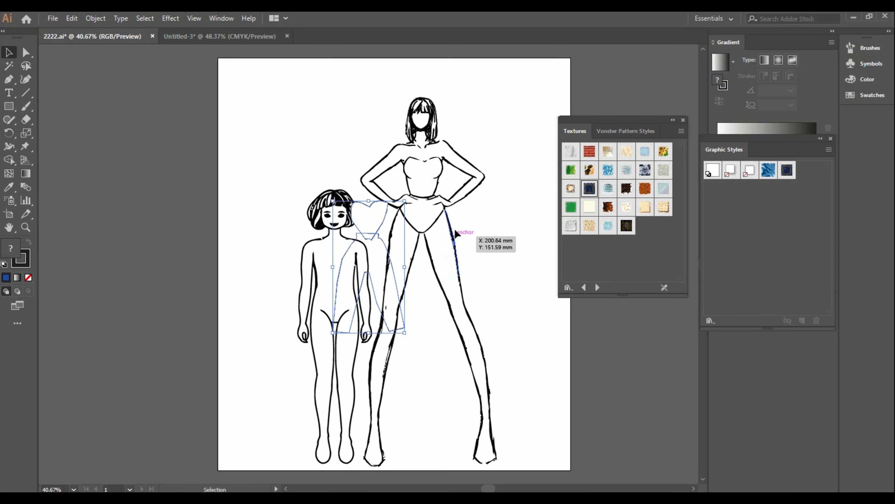
Move the pasted top and shorts outlines onto the tall figure's torso and thighs and fine-tune their horizontal position.
drag(381, 231, 436, 192)
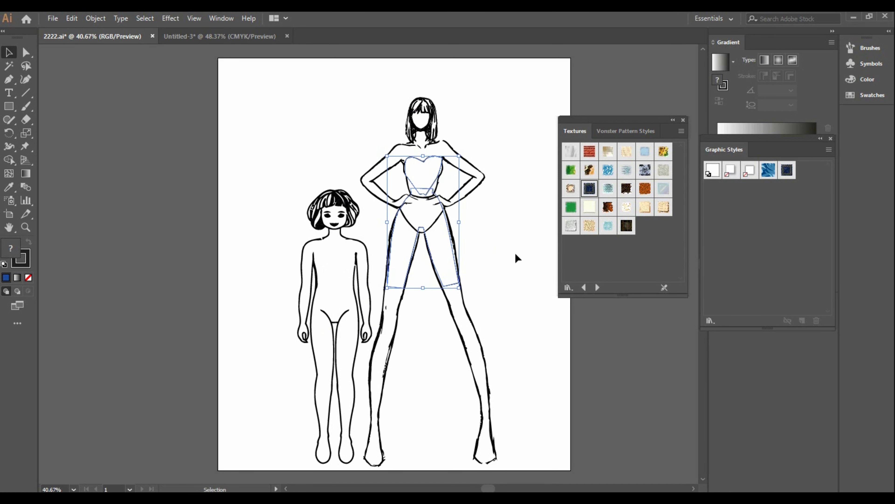
key(Right)
key(Right)
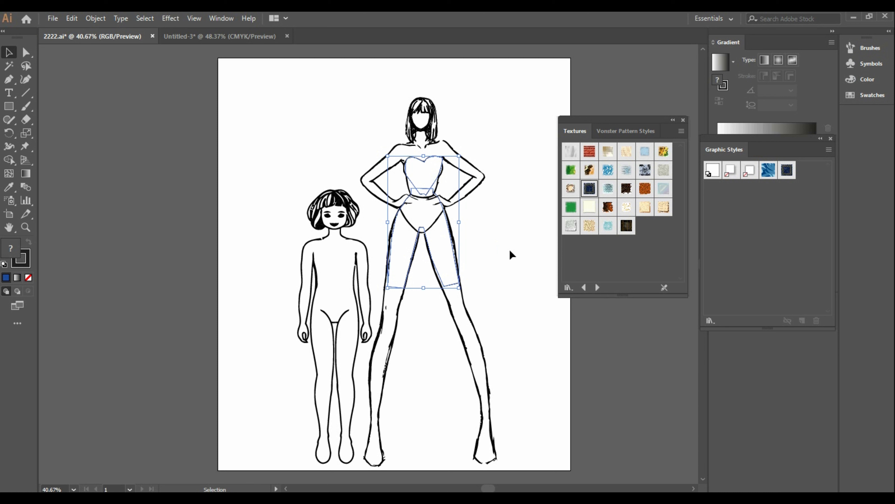
key(Left)
key(Left)
key(Left)
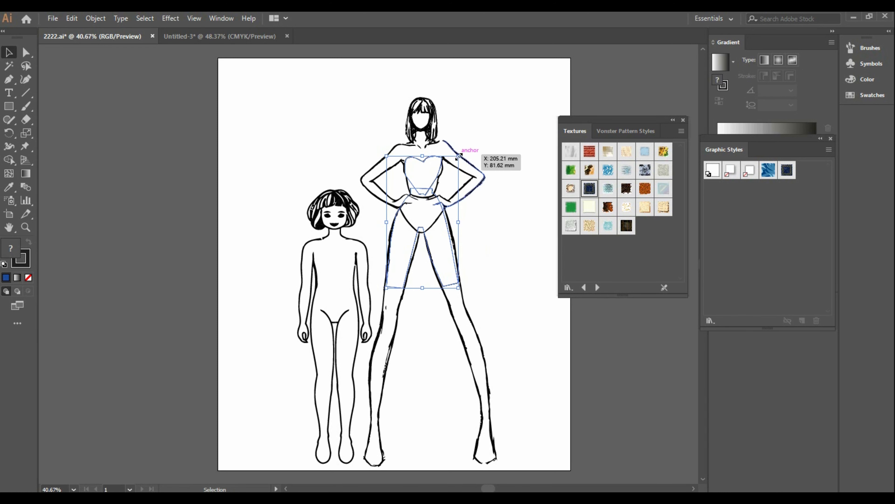
Enlarge the top and shorts outlines slightly and nudge them until they fit the tall figure's bust, waist and thighs.
drag(459, 156, 462, 155)
key(Down)
key(Down)
key(Down)
key(Down)
key(Down)
key(Down)
key(Down)
key(Down)
key(Down)
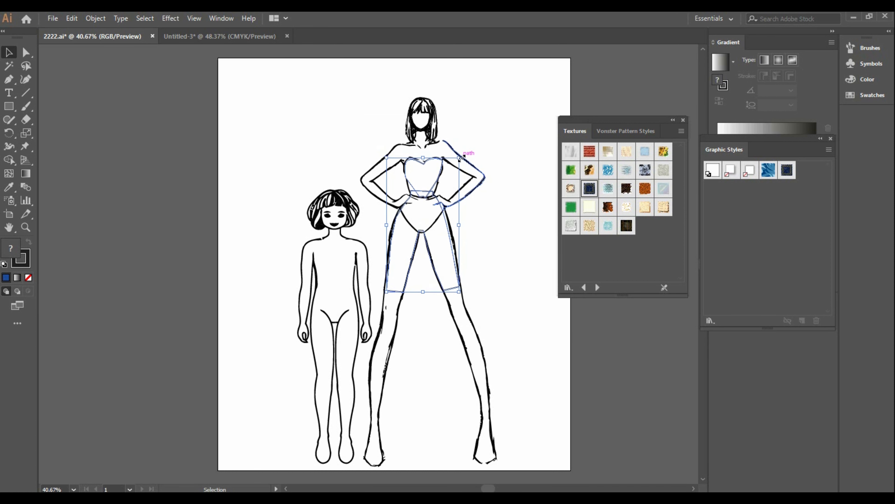
key(Down)
key(Down)
key(Down)
key(Down)
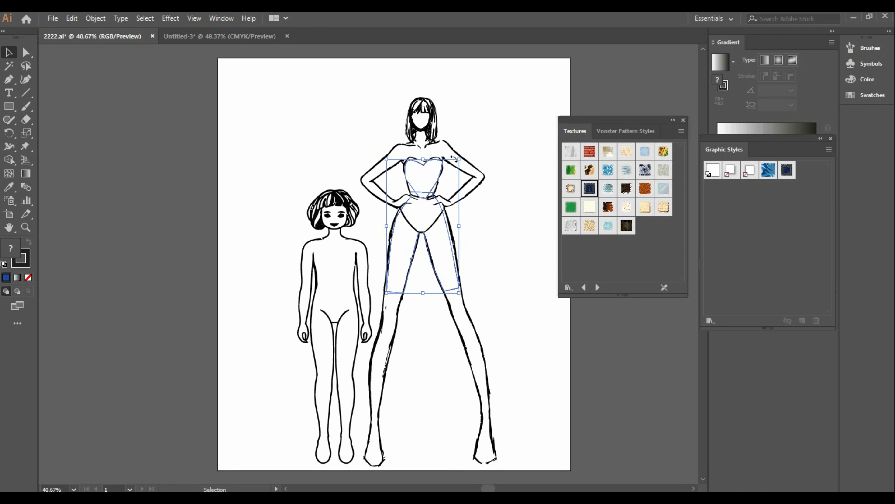
drag(460, 157, 465, 152)
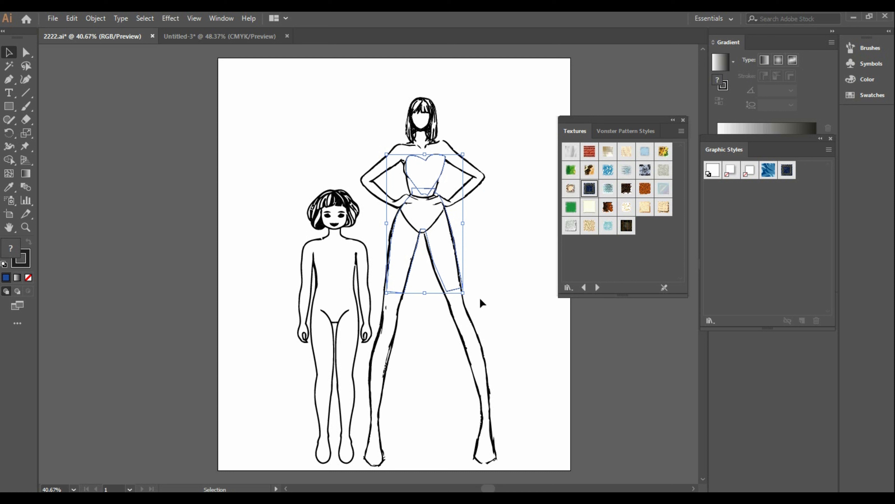
drag(464, 289, 463, 290)
key(Left)
Apply the stitched blue denim texture style to both outlines and bring the top to the front of the shorts.
click(592, 190)
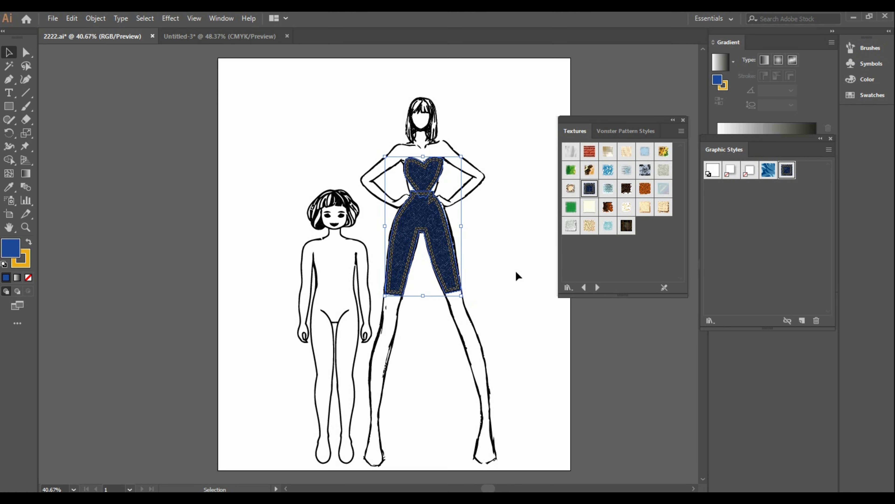
click(514, 276)
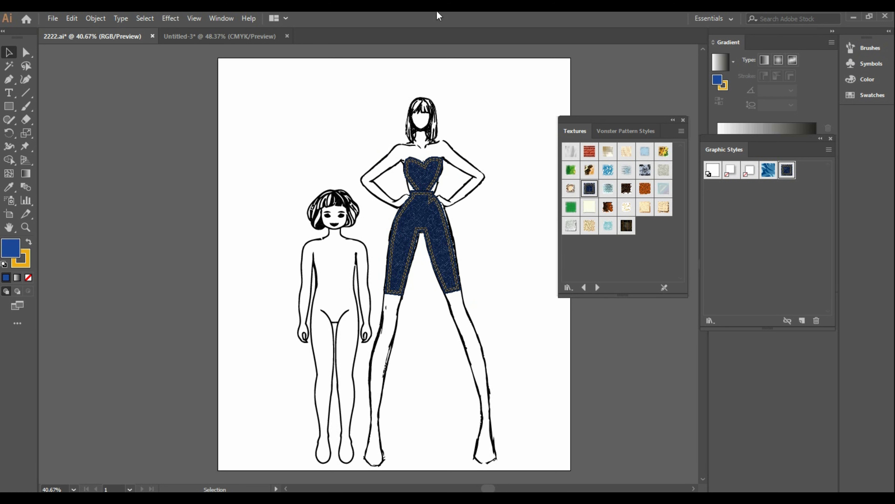
click(423, 183)
right_click(424, 183)
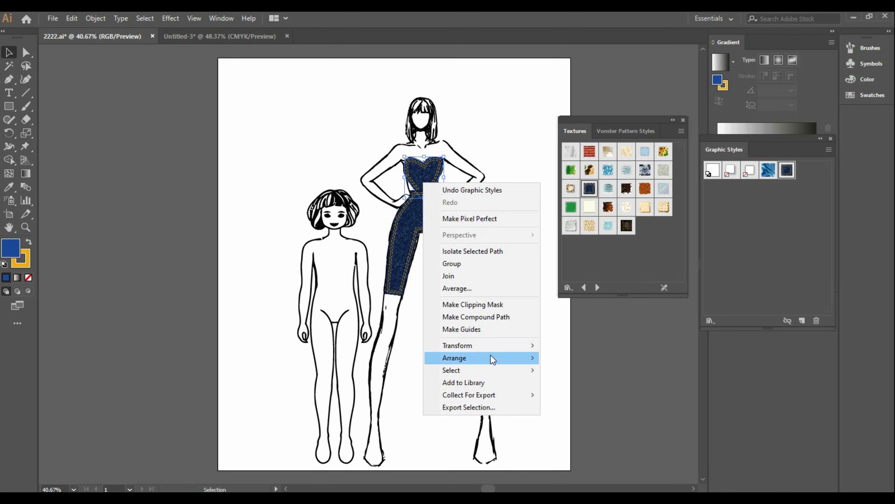
mouse_move(492, 359)
click(595, 355)
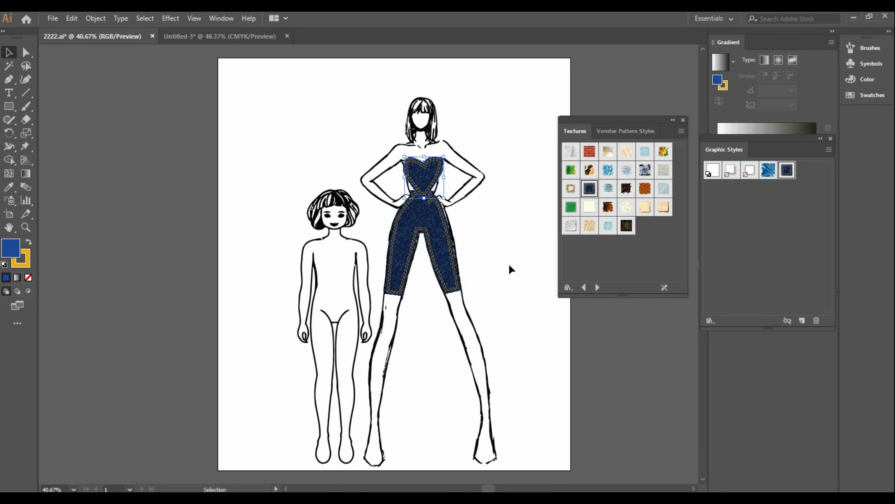
click(511, 269)
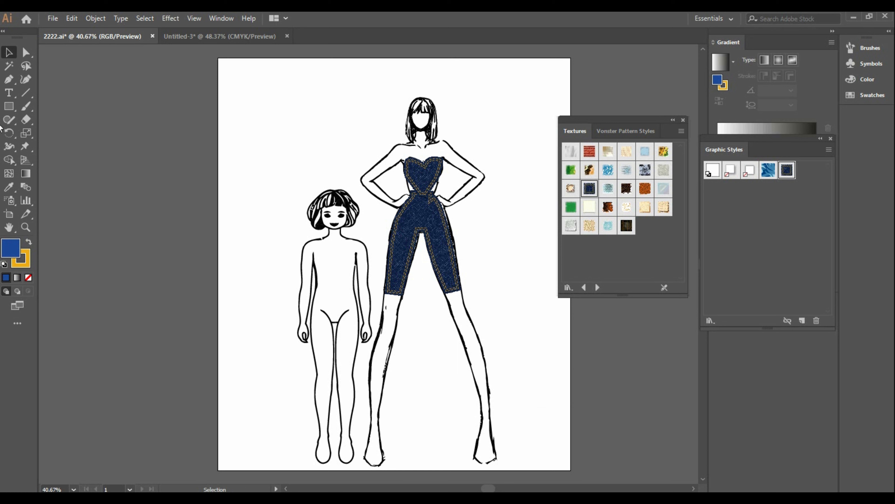
Draw a narrow strap with the Pen tool from the tall figure's left shoulder to the top and apply the stitched denim style.
click(9, 79)
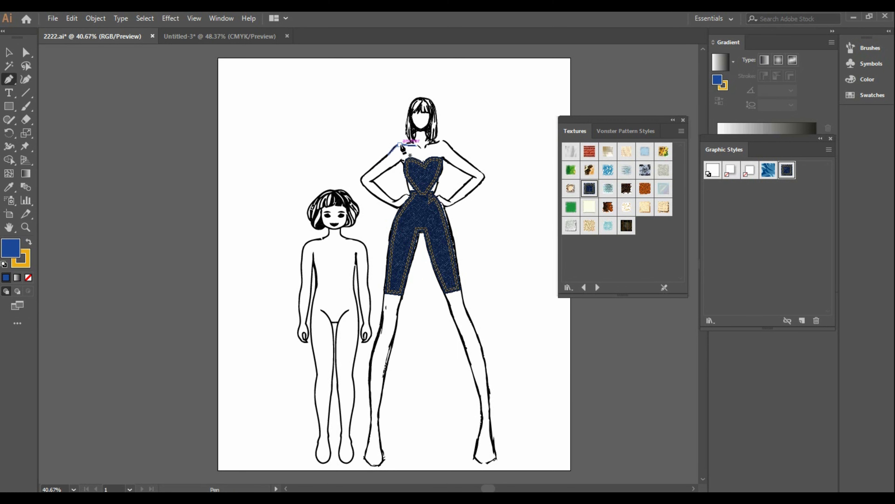
click(402, 144)
drag(405, 161, 406, 174)
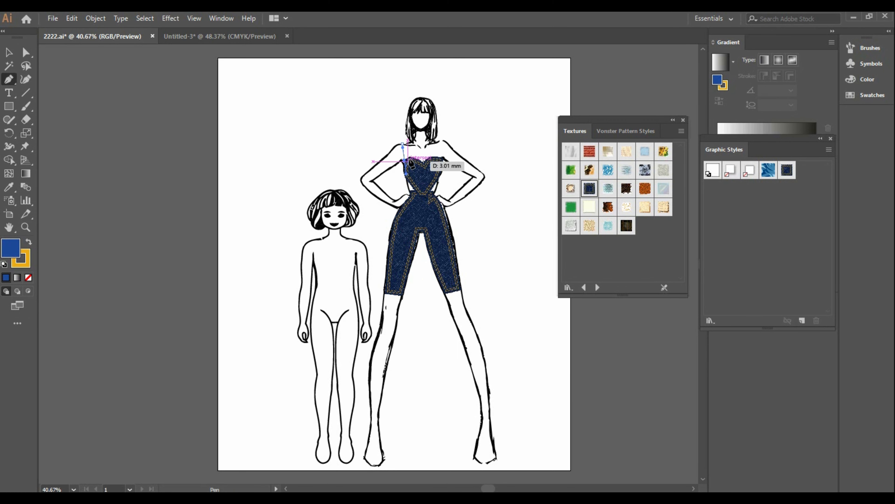
click(410, 161)
click(407, 144)
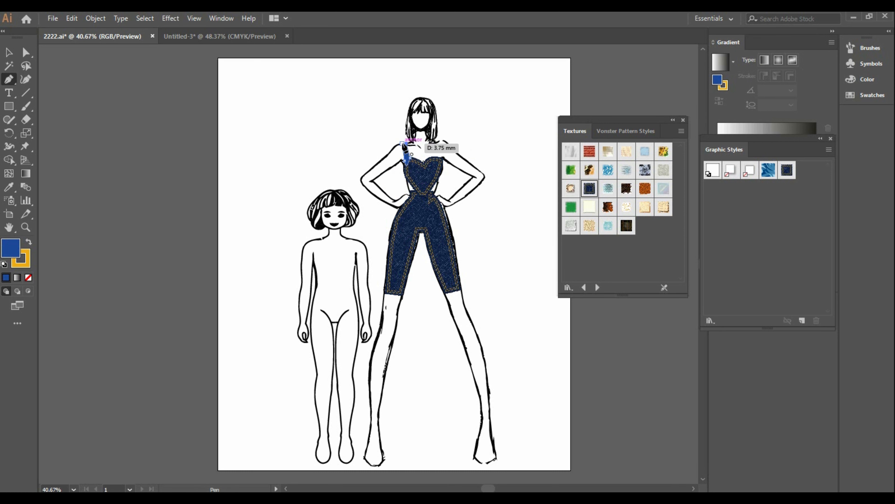
click(403, 144)
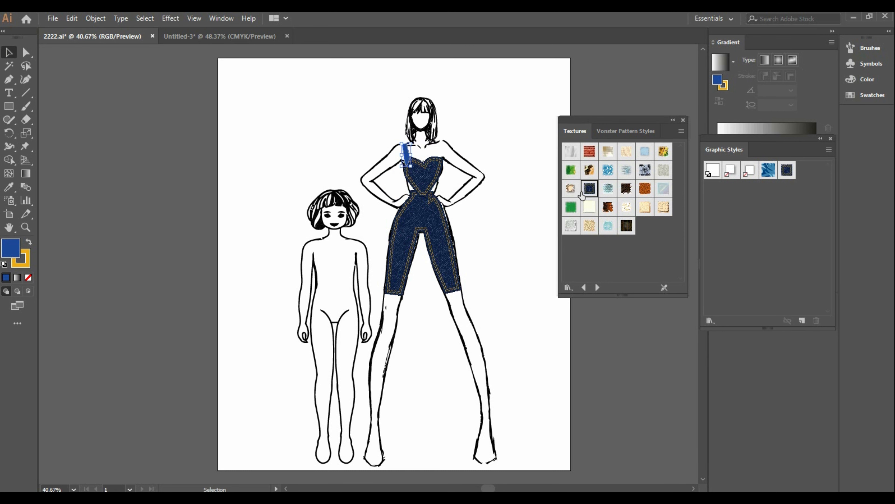
click(589, 189)
Paste a copy of the denim strap and reflect it across the vertical axis.
key(a)
key(ctrl+v)
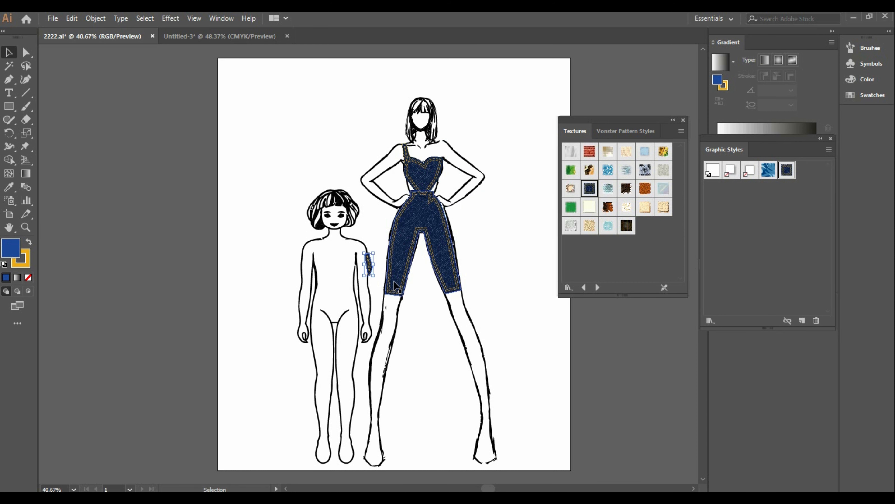
right_click(369, 265)
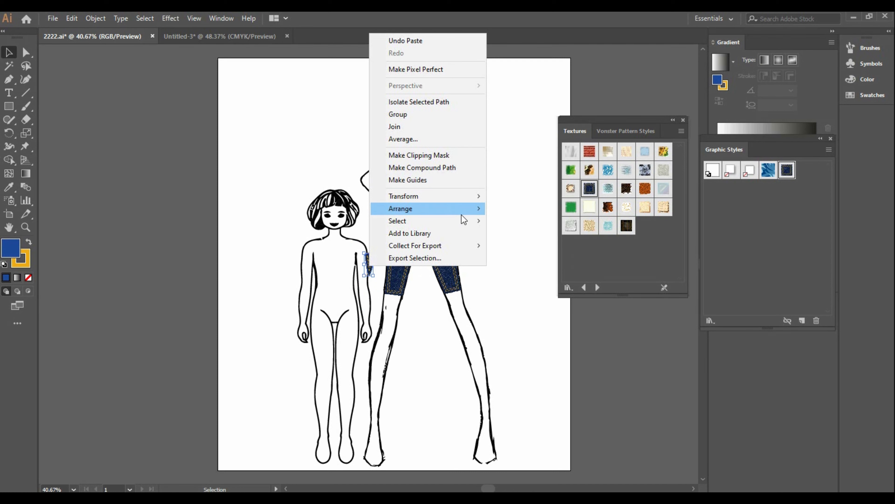
mouse_move(464, 210)
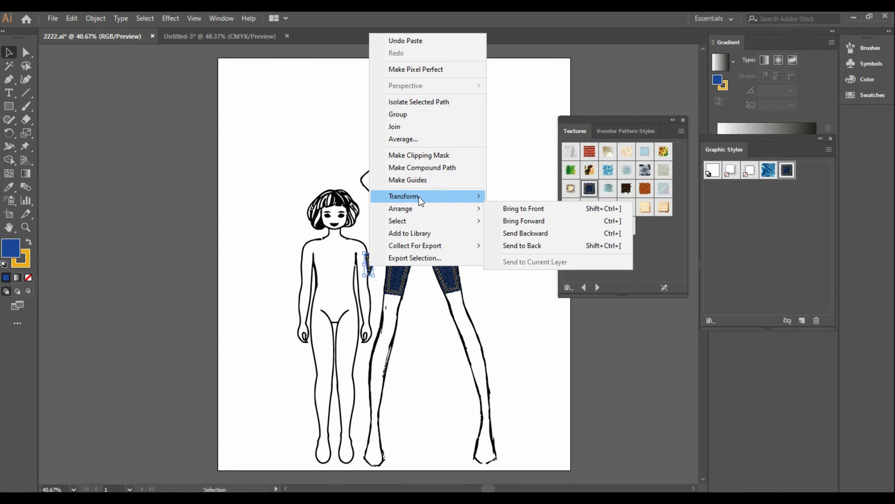
mouse_move(419, 196)
click(515, 236)
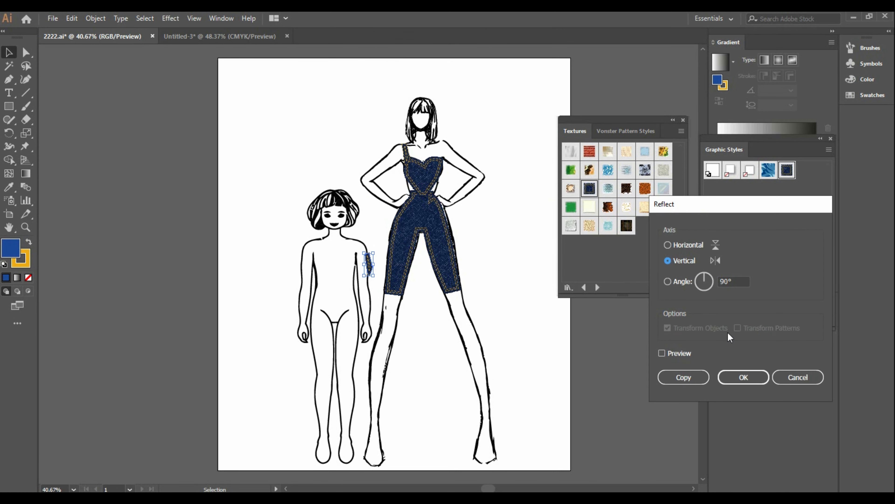
click(744, 377)
Place the mirrored strap between the tall figure's right shoulder and the top, and fine-tune its position.
drag(368, 264, 440, 155)
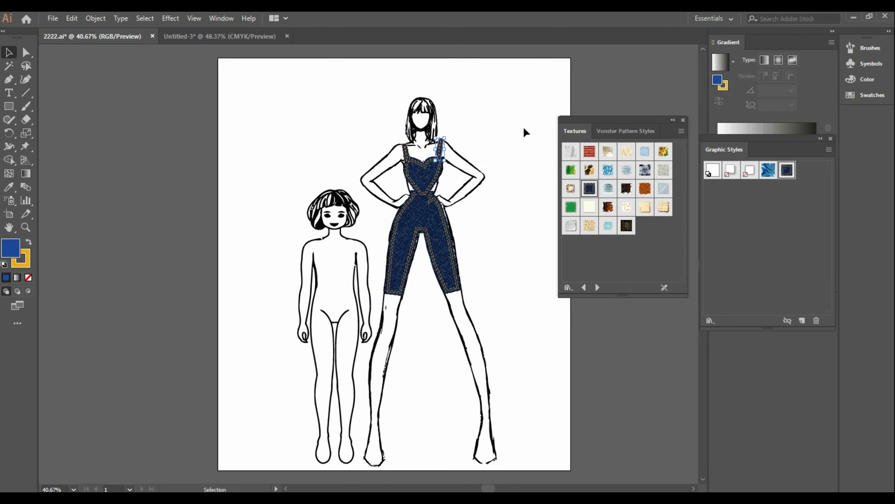
click(442, 155)
click(481, 137)
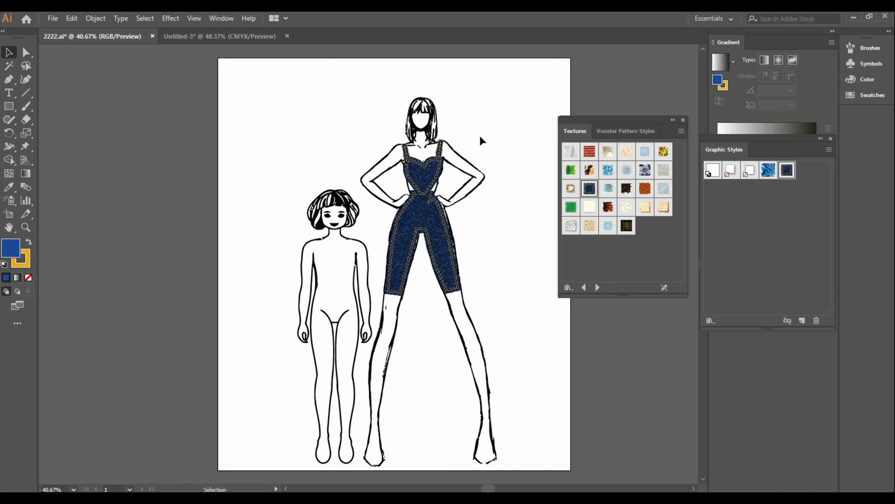
click(445, 156)
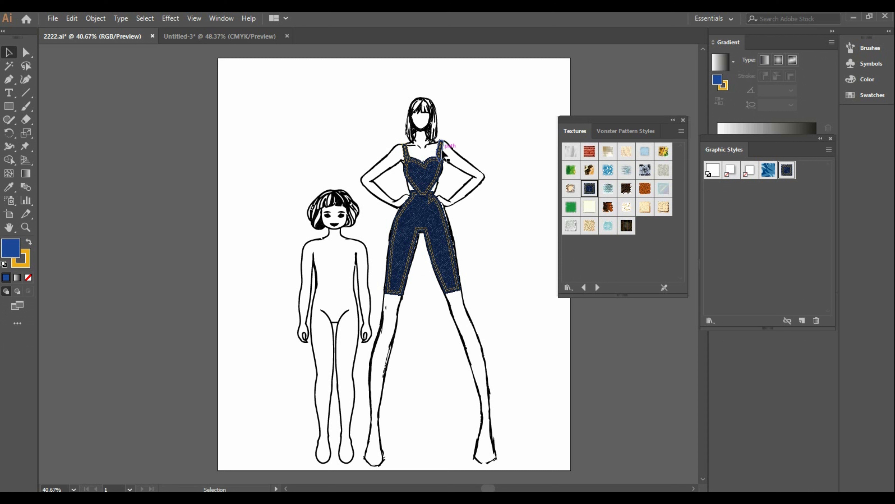
click(521, 156)
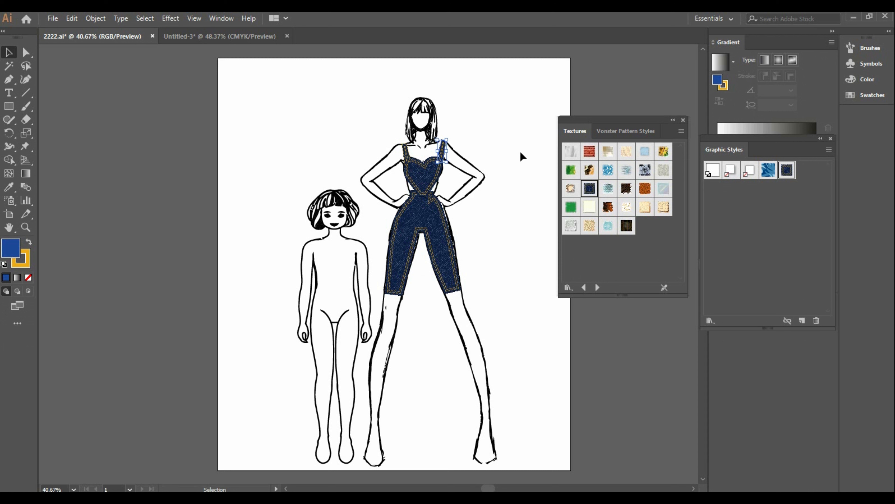
click(445, 144)
click(474, 141)
Draw a closed, heart-shaped top outline over the short figure's torso with the Pen tool.
click(9, 79)
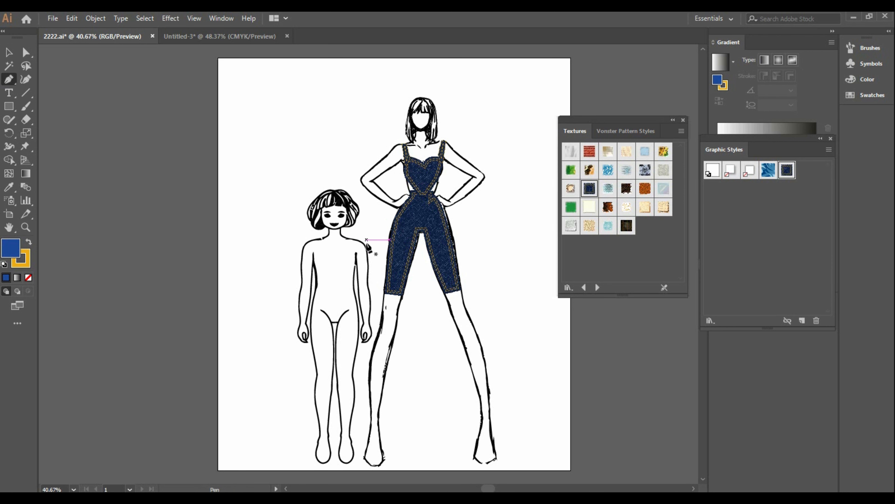
click(334, 256)
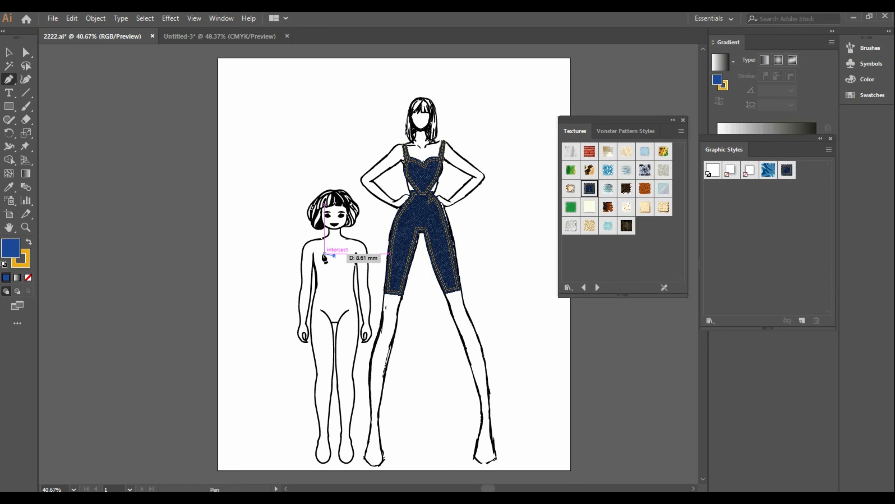
drag(315, 258, 315, 270)
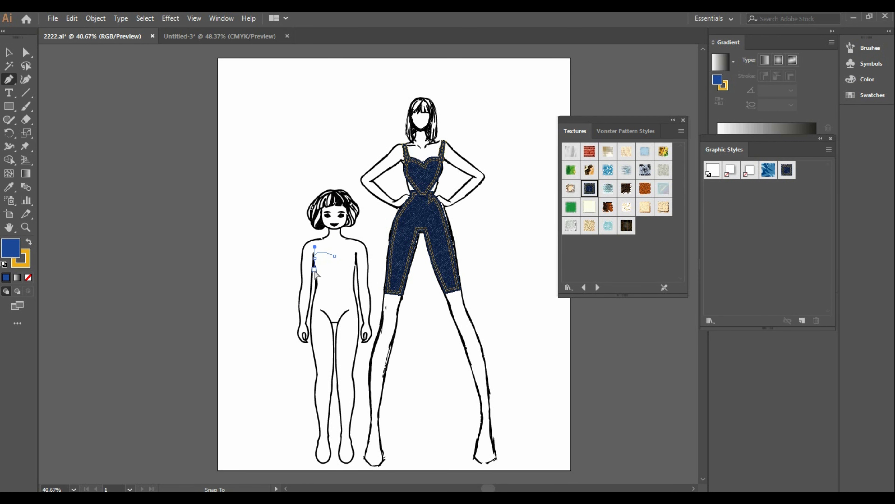
click(316, 277)
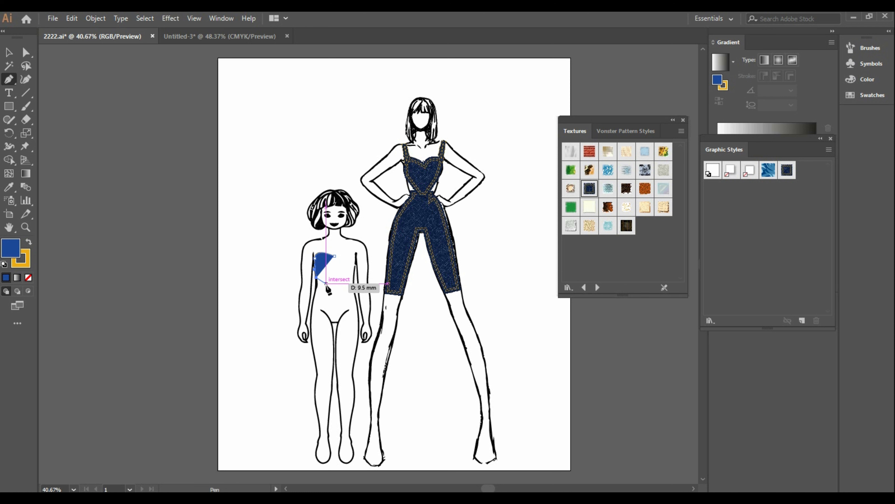
click(330, 295)
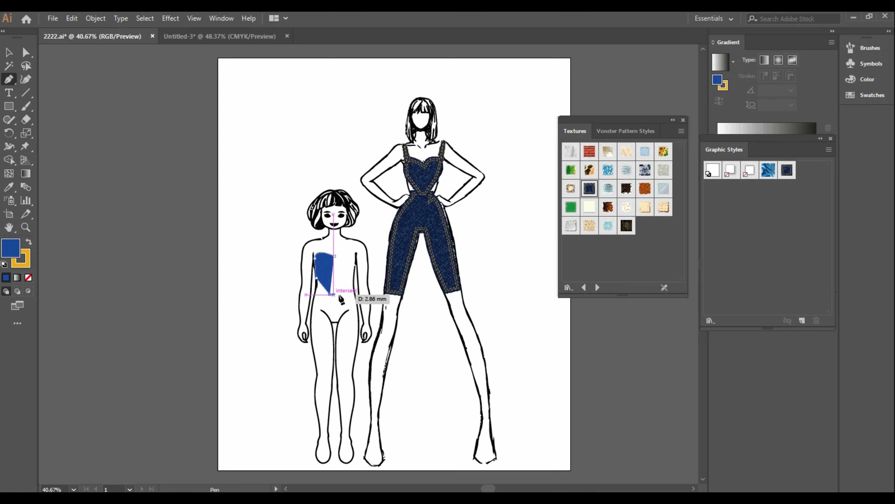
click(339, 294)
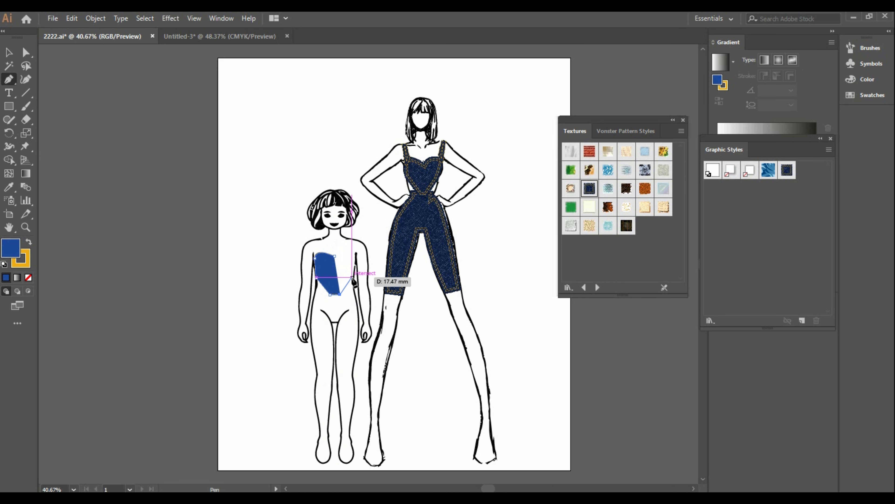
click(352, 276)
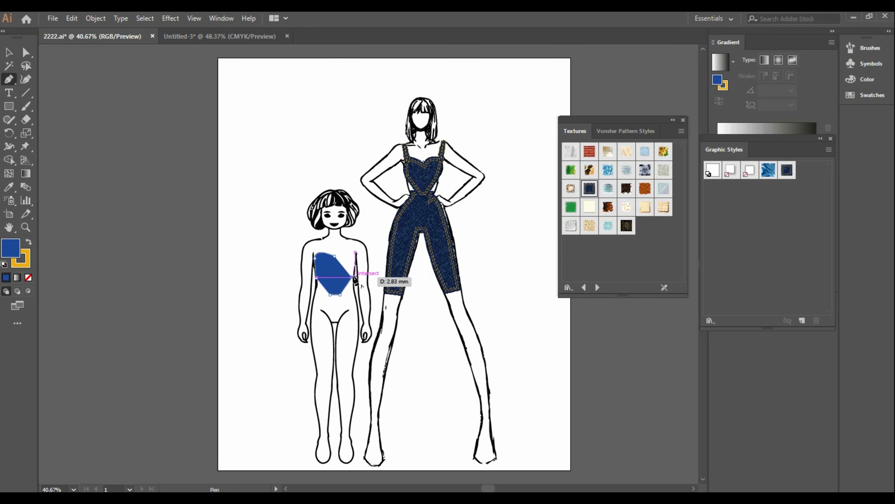
click(356, 257)
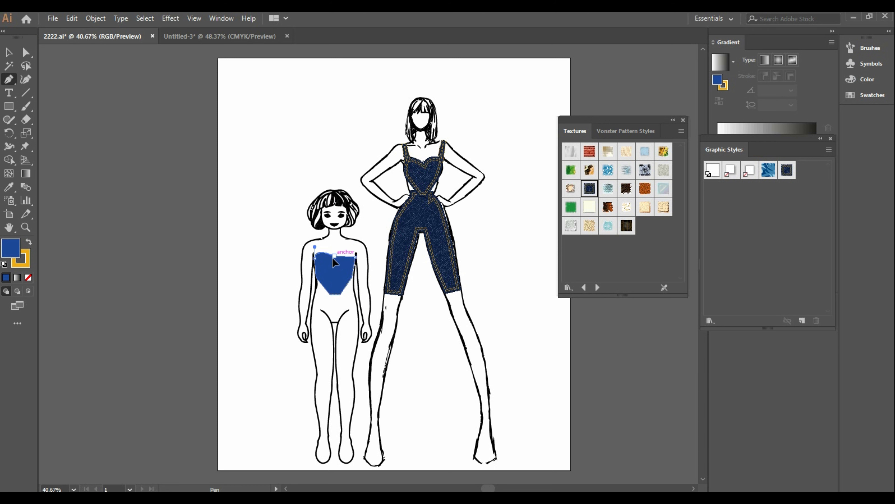
click(313, 267)
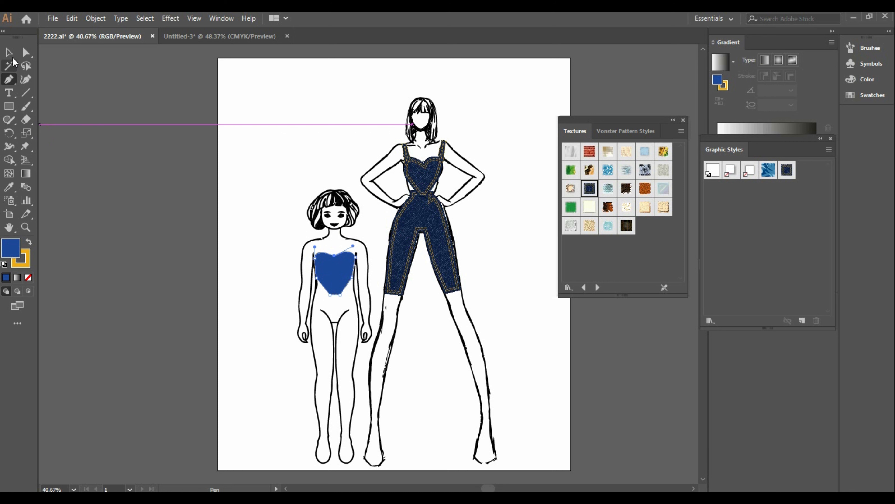
Draw a closed shorts outline with the Pen tool from the short figure's waist to above the knees, with the fill set to none.
click(317, 283)
click(353, 284)
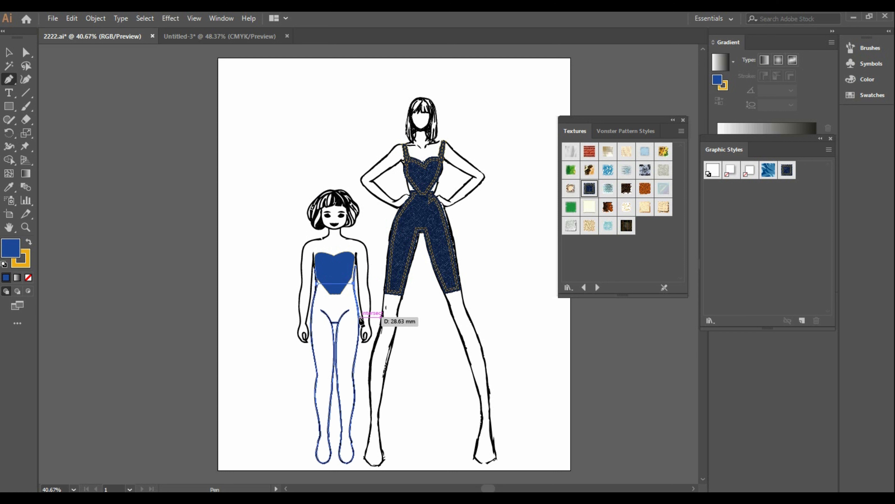
click(359, 314)
click(356, 354)
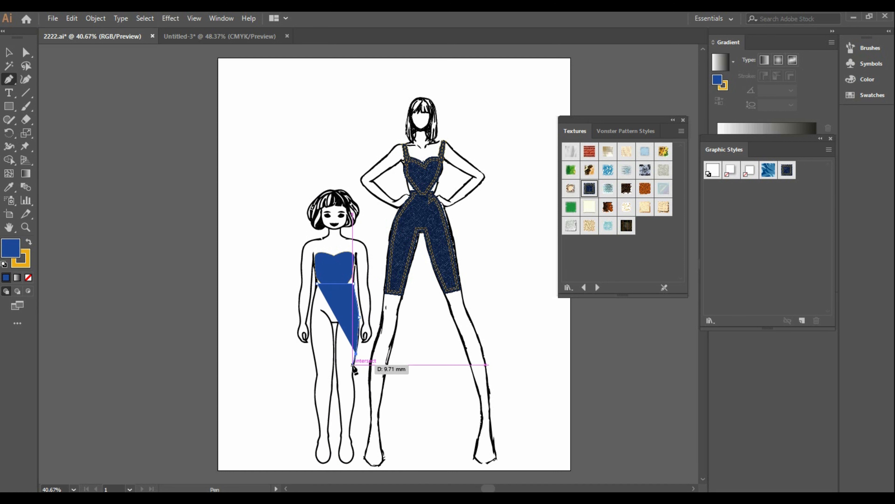
click(354, 364)
click(336, 365)
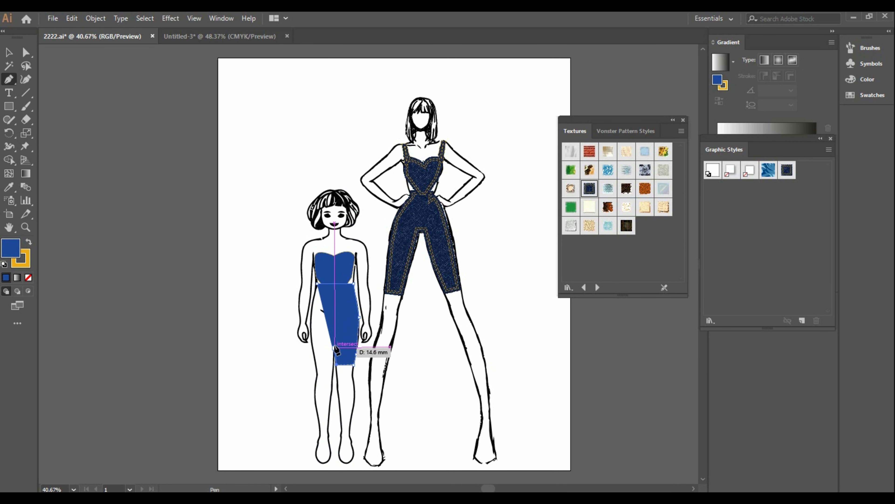
click(29, 278)
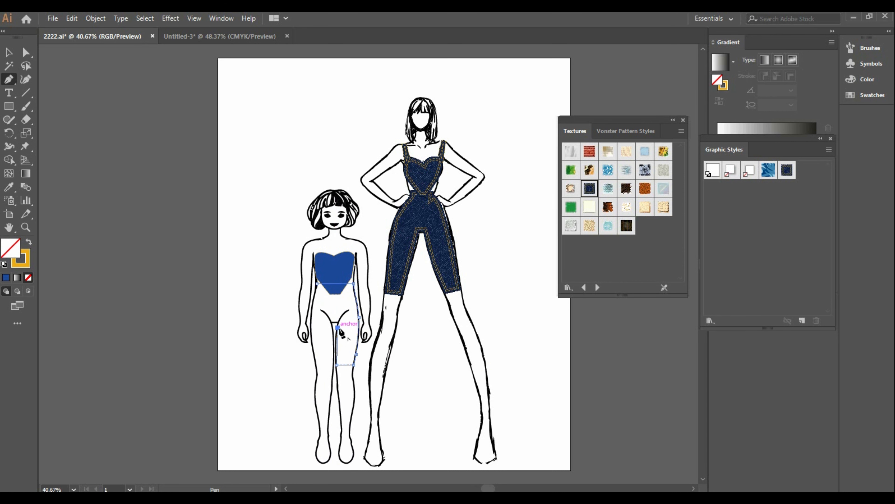
click(334, 322)
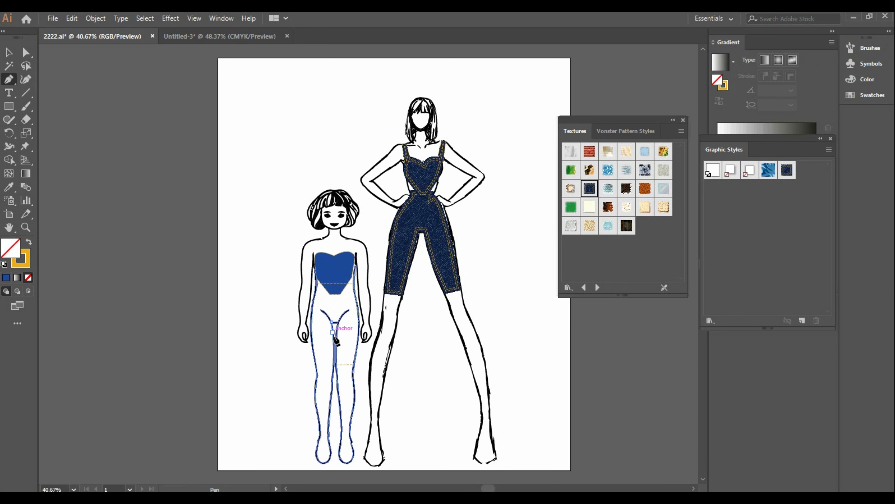
click(336, 366)
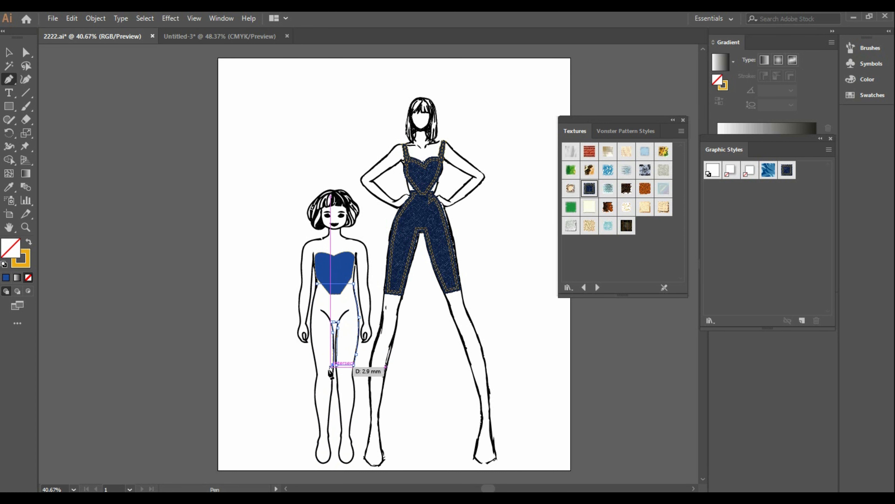
click(316, 364)
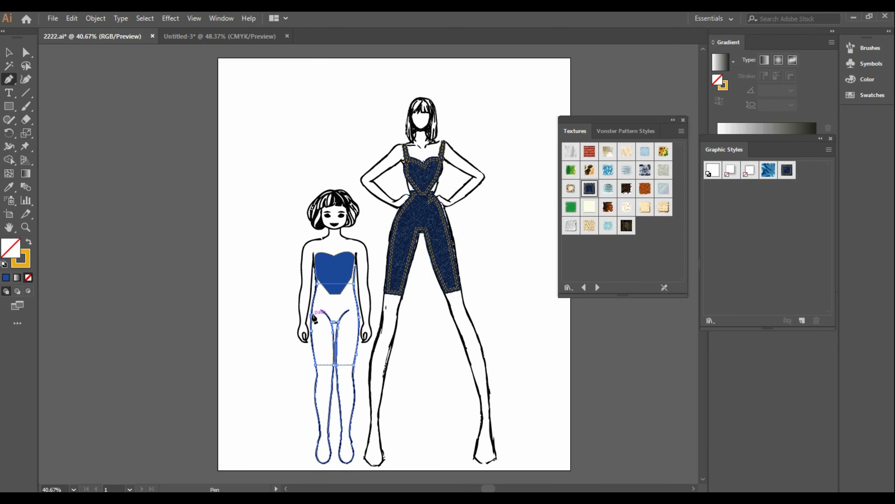
click(316, 285)
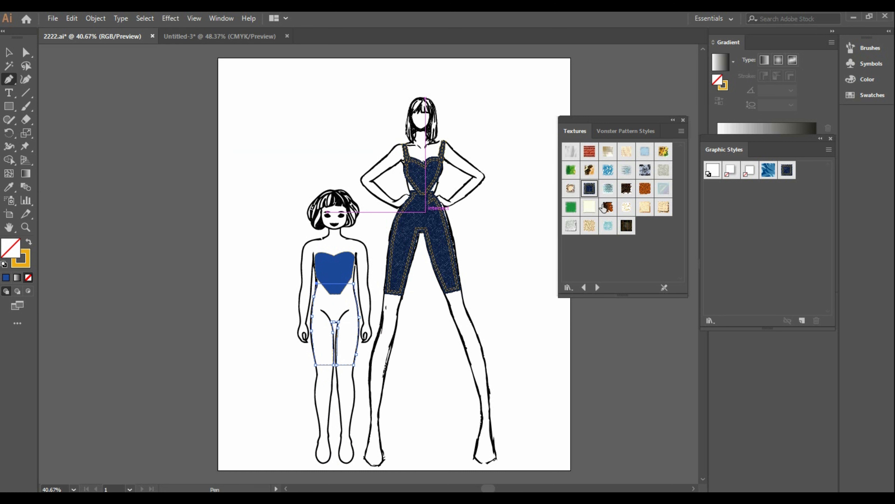
Apply the stitched blue denim texture style to the short figure's shorts and top, and bring the top to the front.
click(588, 191)
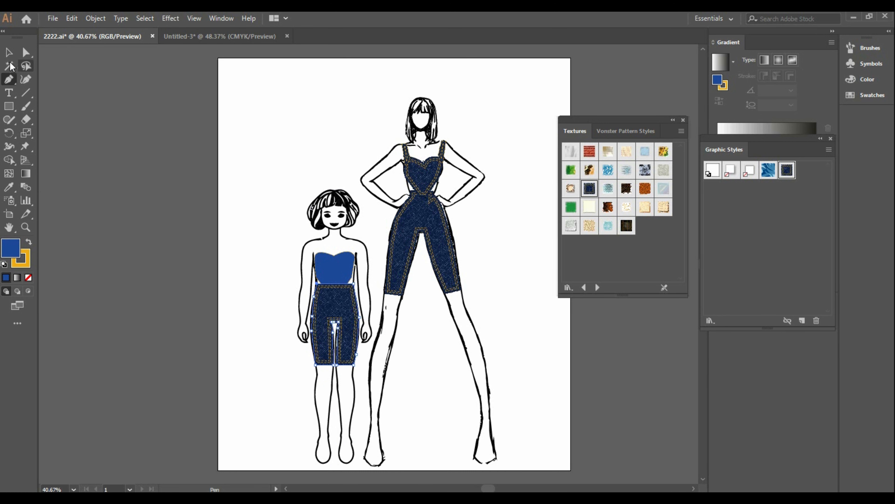
click(9, 53)
click(347, 269)
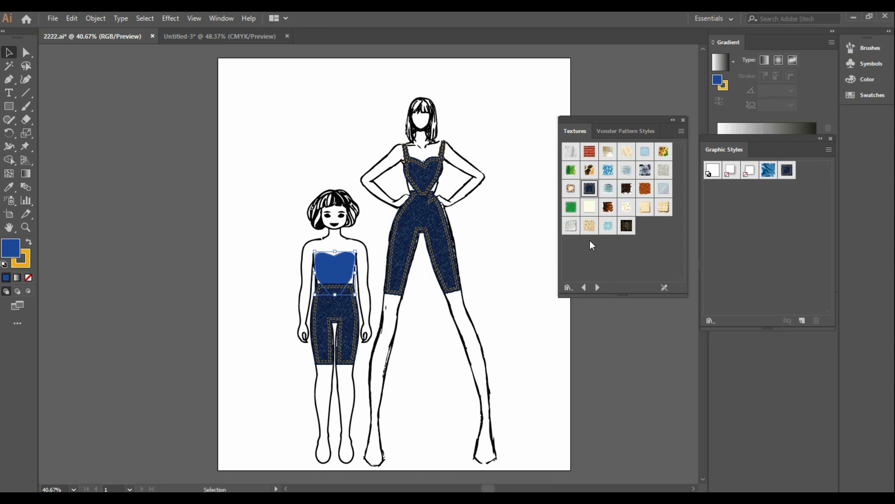
click(588, 190)
right_click(340, 274)
mouse_move(411, 214)
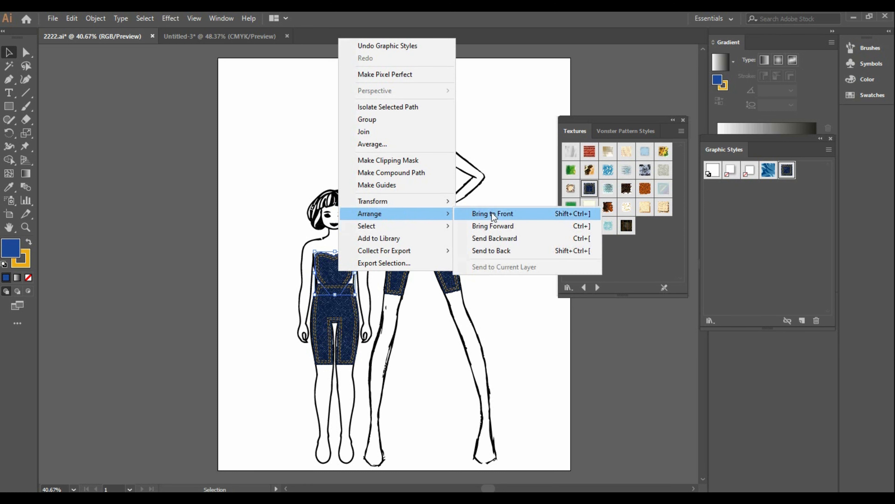
click(493, 214)
click(495, 294)
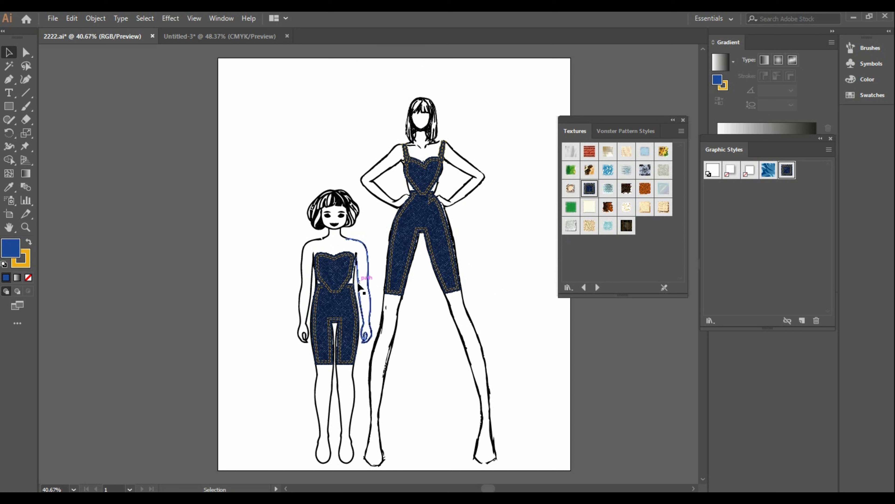
Copy the denim strap from the tall figure's left shoulder and place the copy between the short figure's left shoulder and top.
click(405, 150)
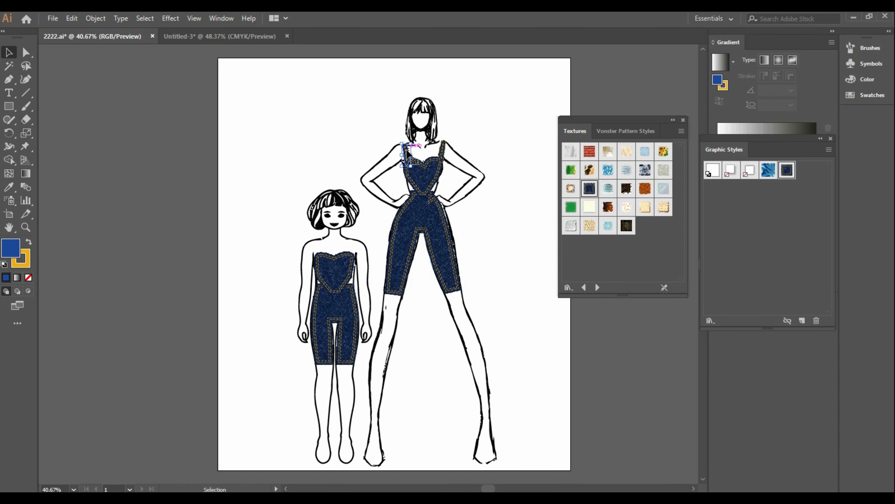
key(ctrl+c)
key(ctrl+v)
drag(372, 263, 315, 246)
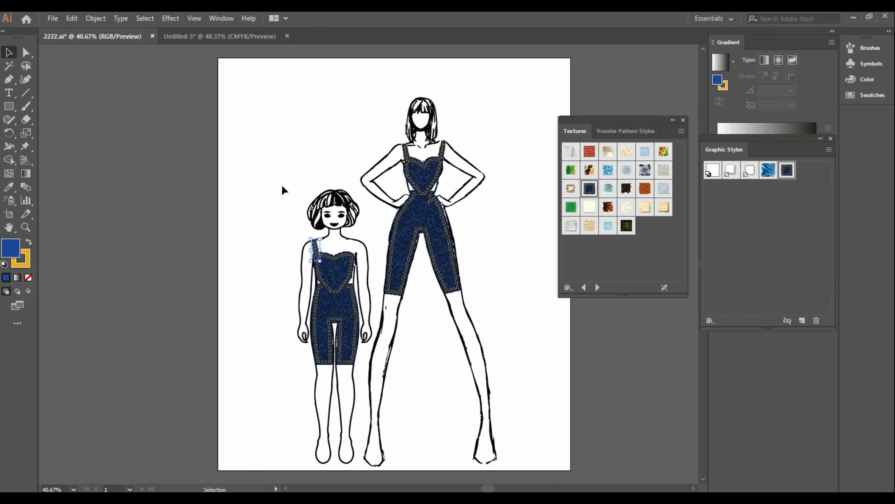
click(282, 187)
Copy the tall figure's right denim strap and place the copy between the short figure's right shoulder and top.
key(a)
click(442, 150)
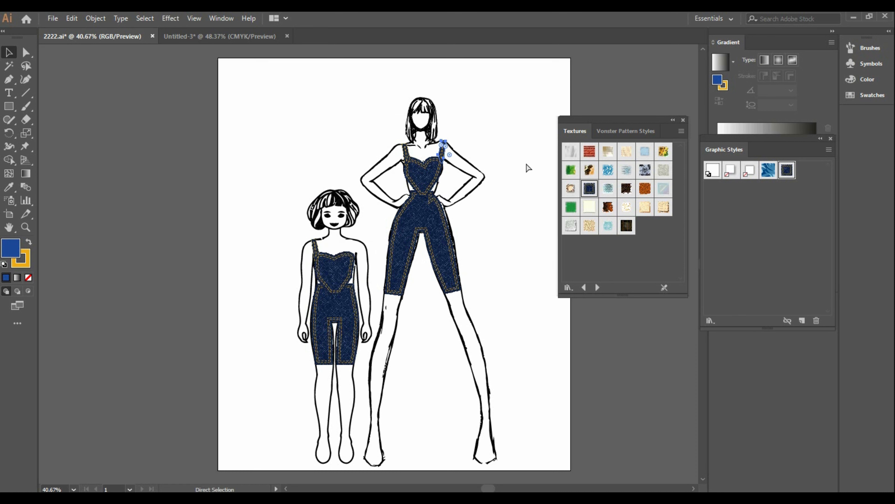
key(ctrl+c)
key(ctrl+v)
drag(369, 262, 354, 249)
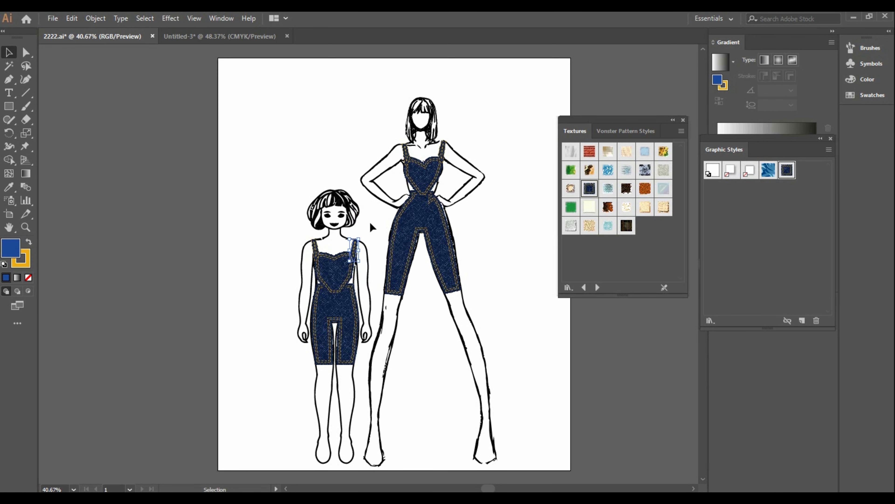
click(370, 222)
Fine-tune the fit of both denim straps on the short figure's shoulders.
click(315, 251)
drag(320, 261, 358, 260)
click(356, 251)
click(376, 227)
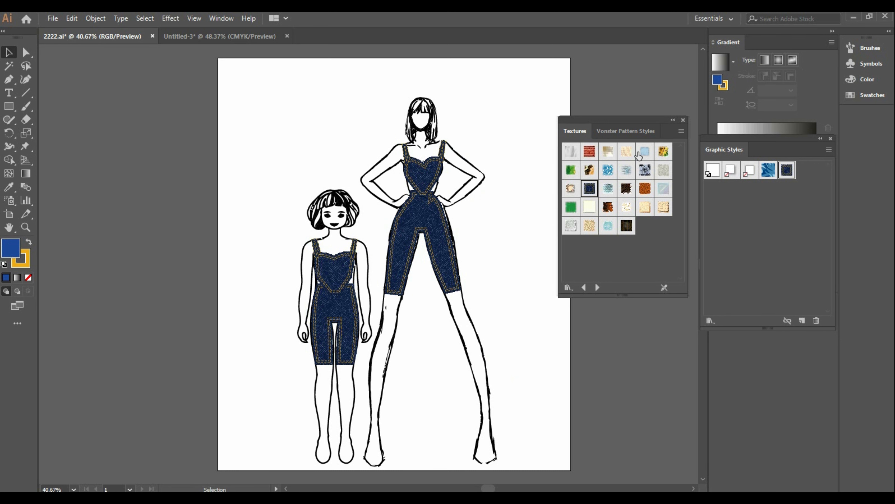
Close the Textures library and change the stroke color of the tall figure's top and shorts to black.
click(683, 119)
click(421, 175)
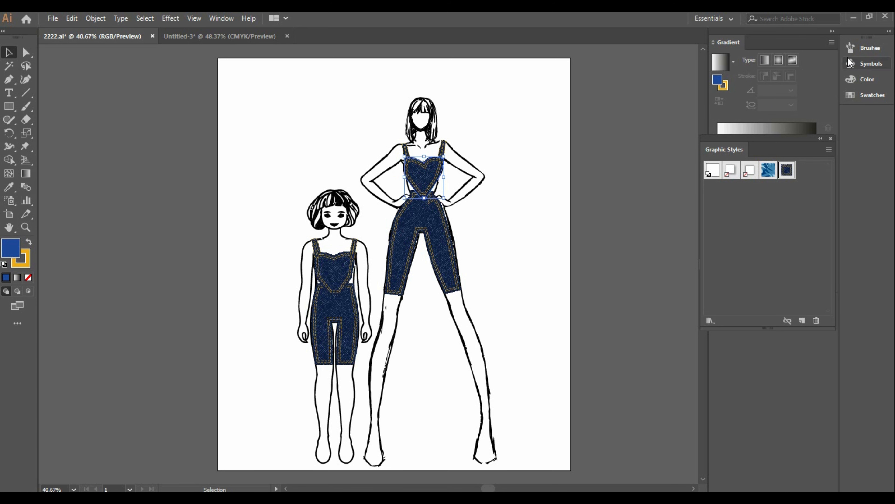
click(860, 48)
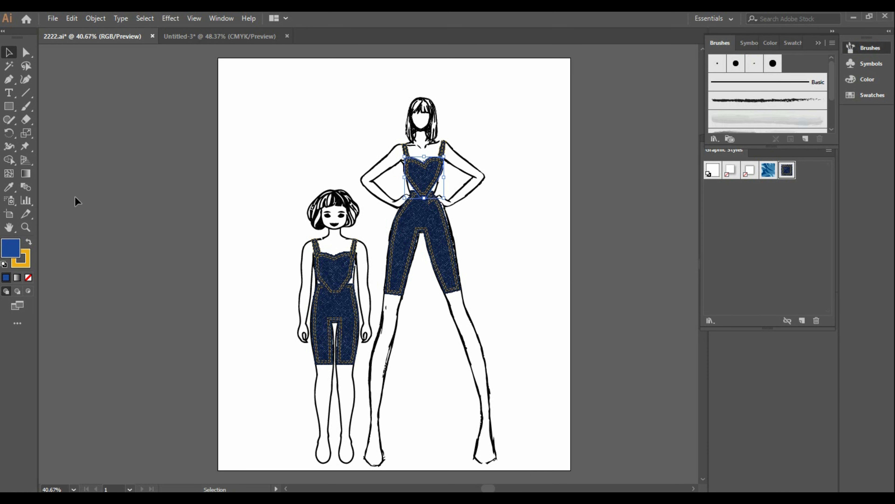
click(22, 267)
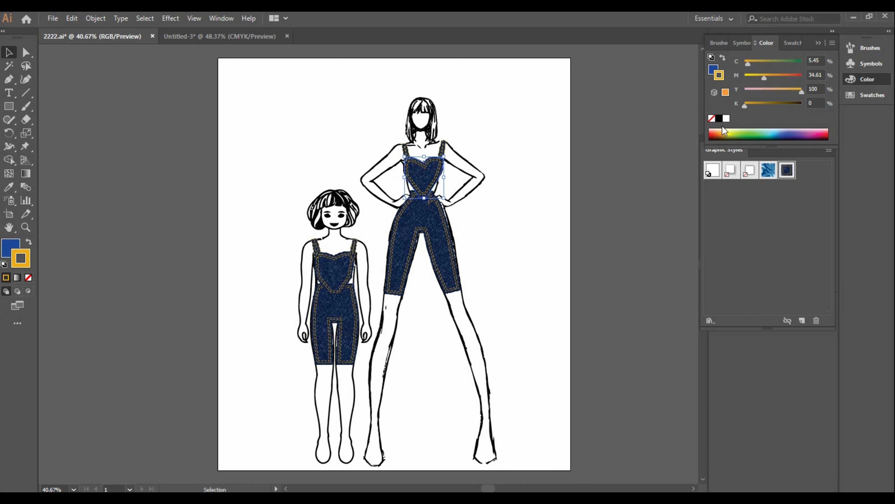
click(718, 118)
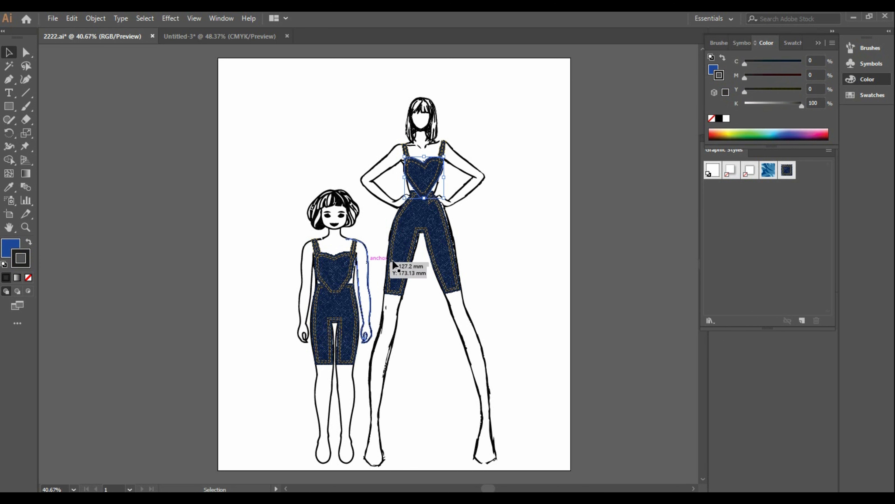
click(446, 260)
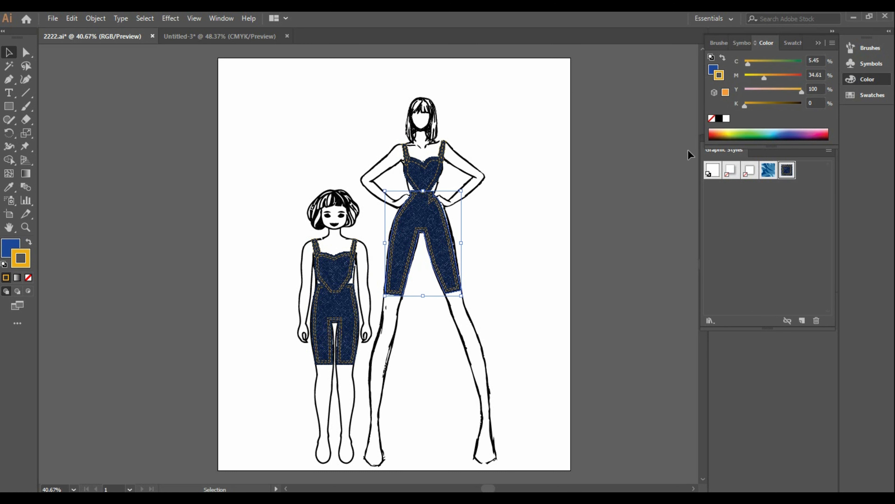
click(719, 119)
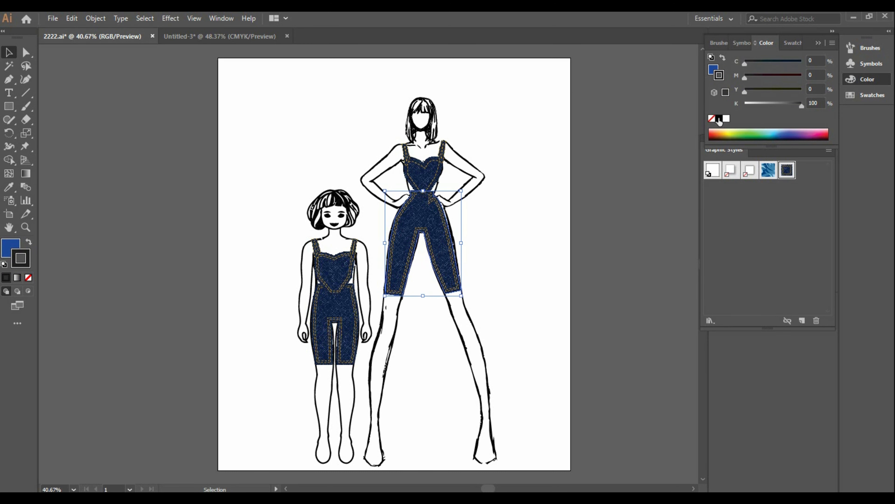
Select the short figure's shorts and top together and set their stroke color to black.
click(351, 326)
click(350, 326)
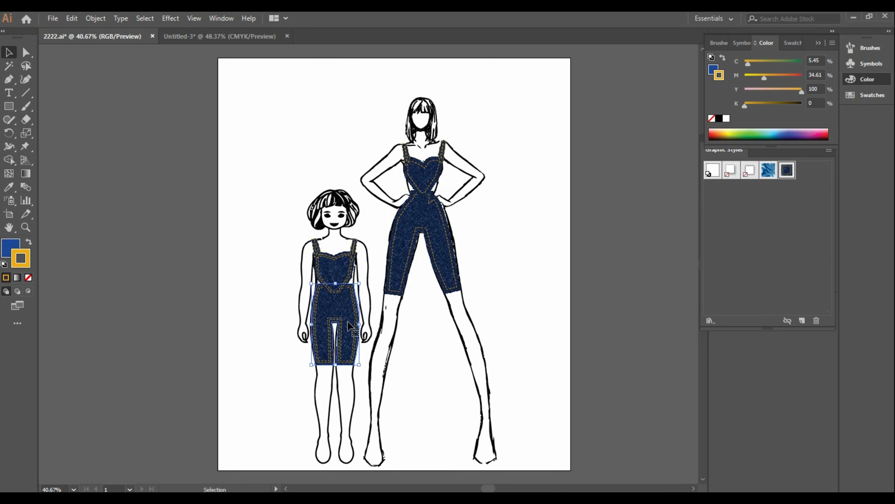
shift+click(348, 263)
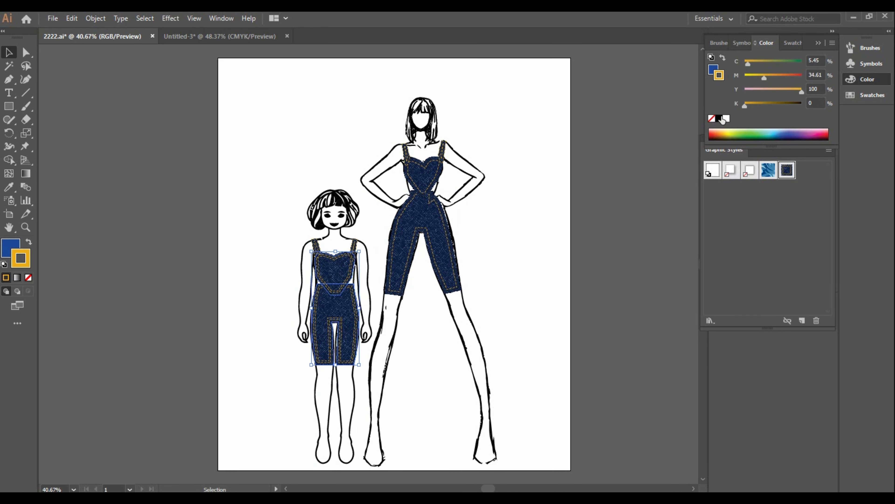
click(721, 119)
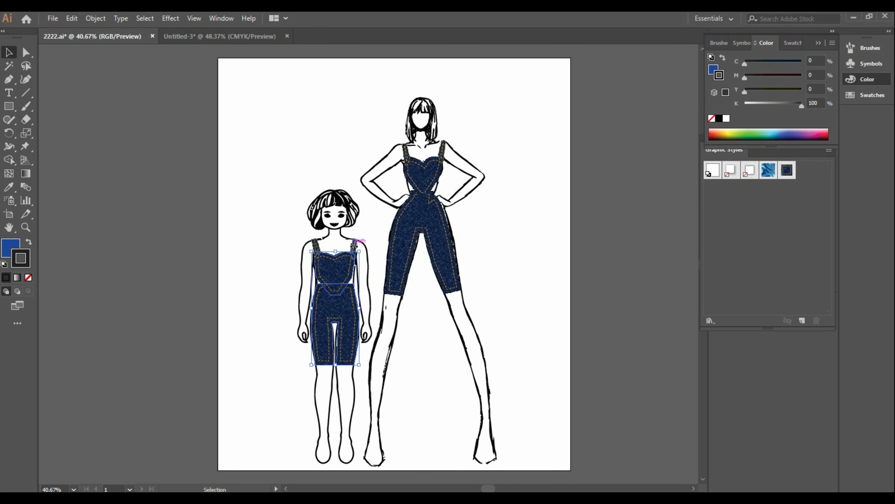
Select the denim straps of both figures together and set their stroke color to black.
click(357, 169)
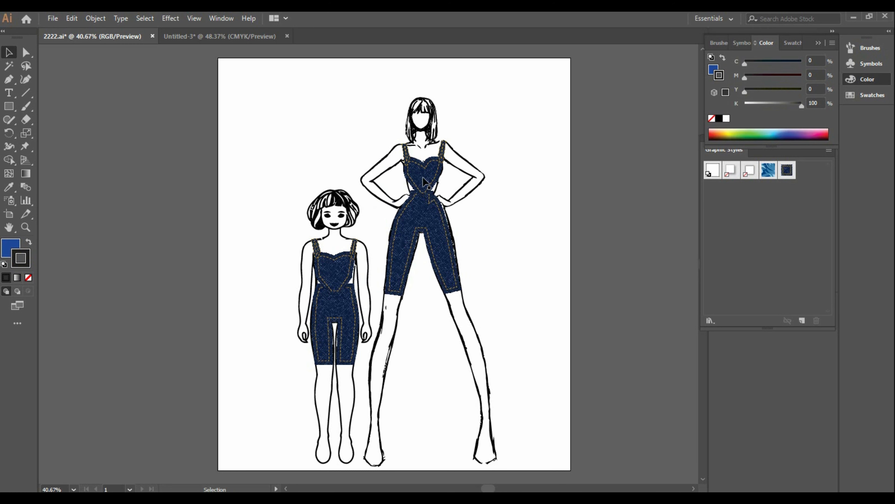
click(409, 160)
shift+click(443, 153)
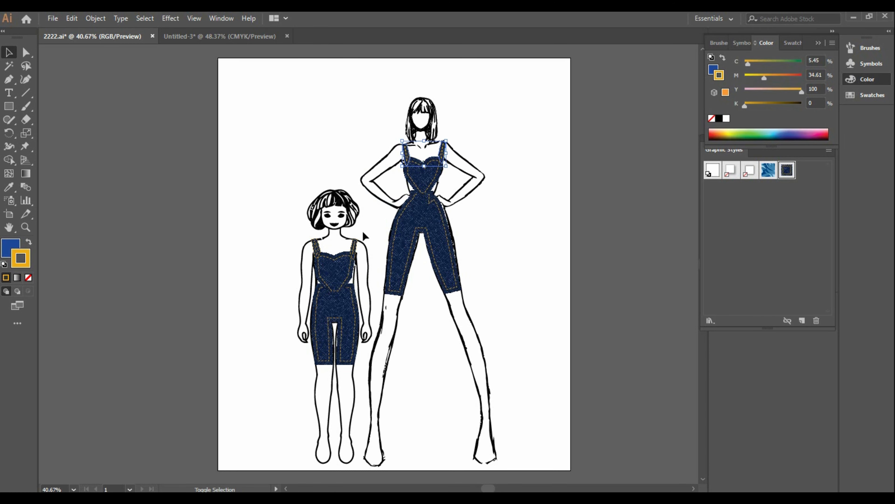
shift+click(319, 248)
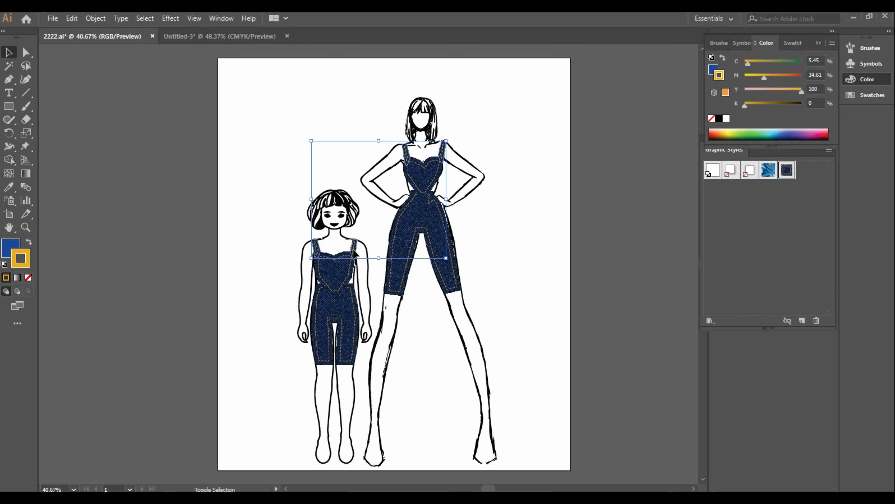
shift+click(354, 248)
click(718, 120)
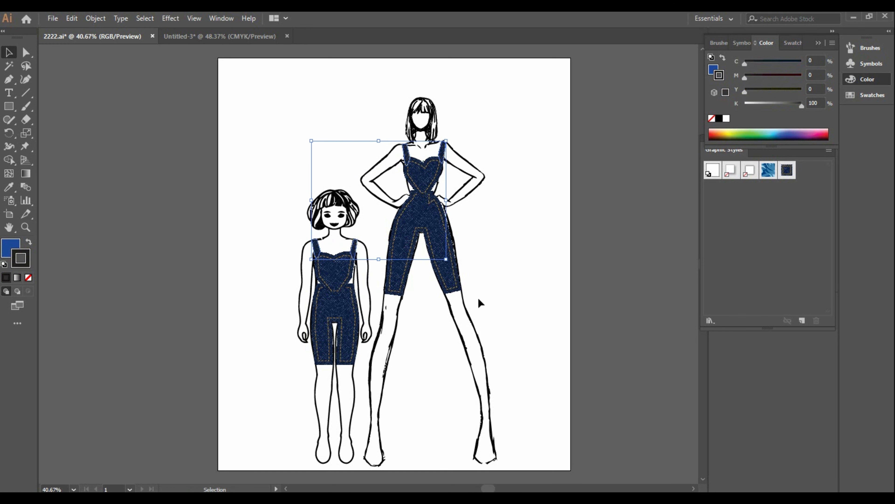
click(524, 276)
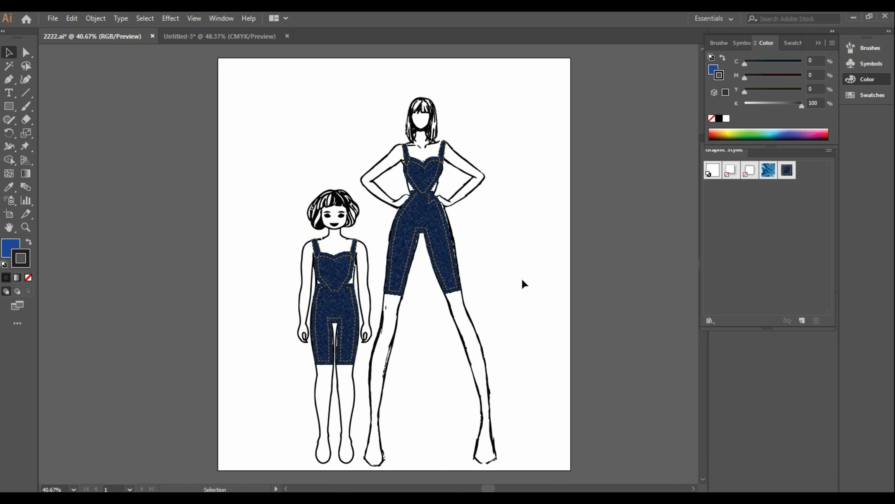
Try the Arrow 2.02 and Arrow 2.04 brushes from the Arrows_Special library on the short figure's straps.
click(353, 247)
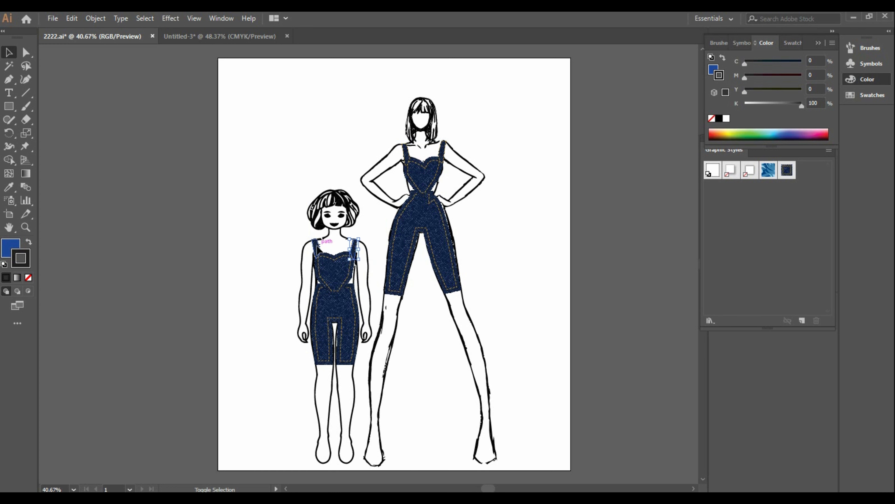
shift+click(317, 250)
click(719, 43)
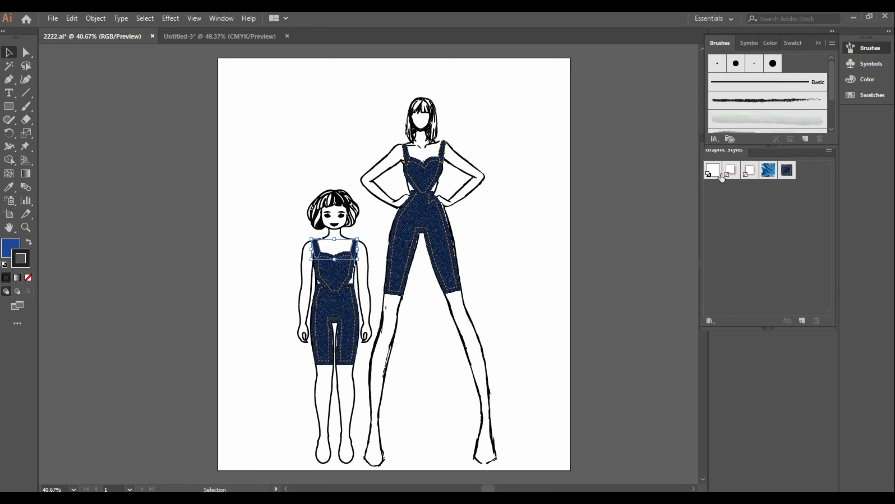
click(716, 139)
mouse_move(737, 169)
click(631, 168)
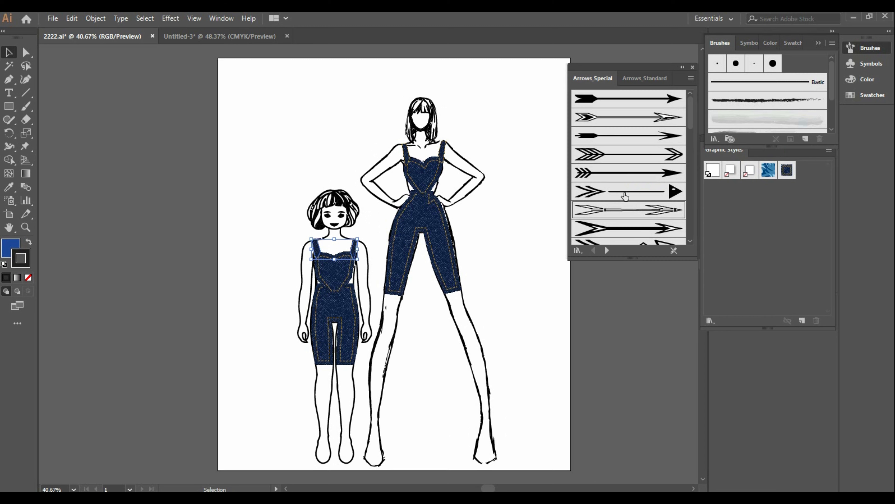
click(637, 117)
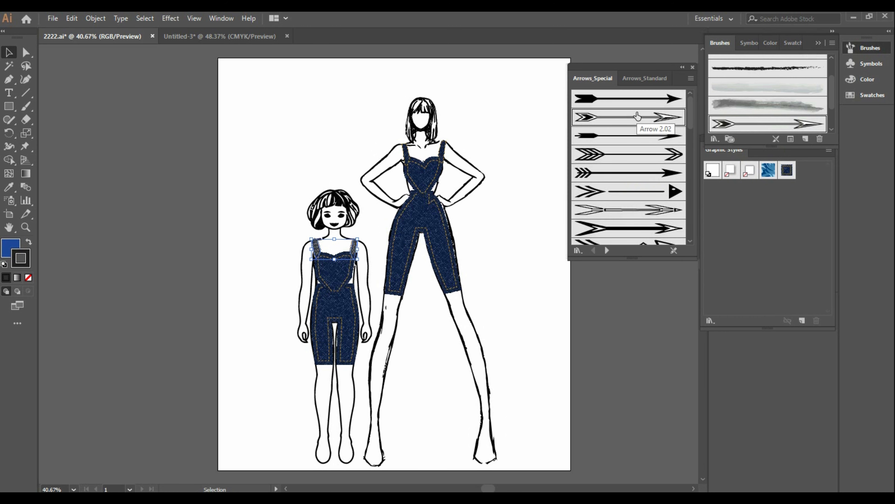
key(ctrl+z)
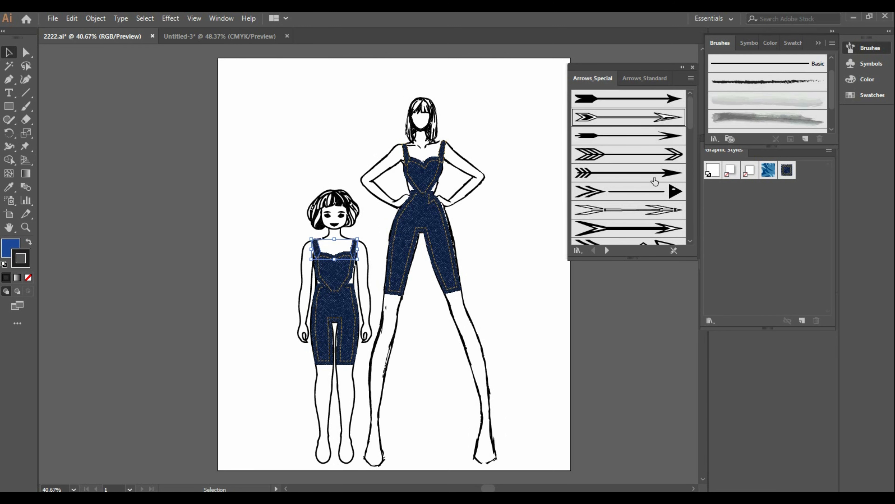
click(652, 159)
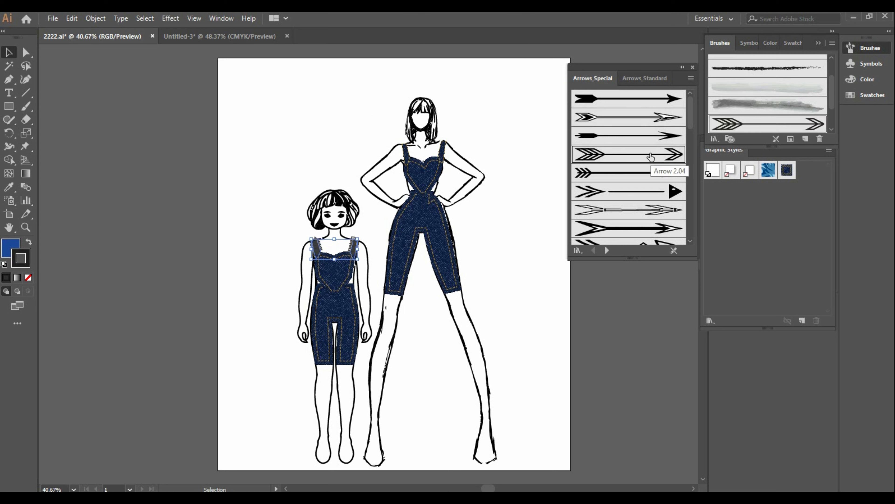
Undo the Arrow 2.04 brush and the recent black stroke changes on both figures' denim pieces.
key(ctrl+z)
key(ctrl+z)
key(ctrl+z)
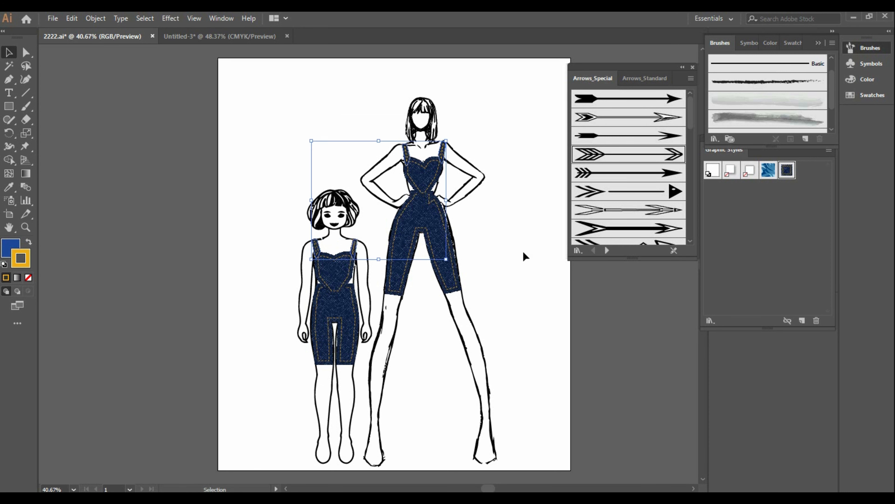
key(ctrl+z)
key(ctrl+z)
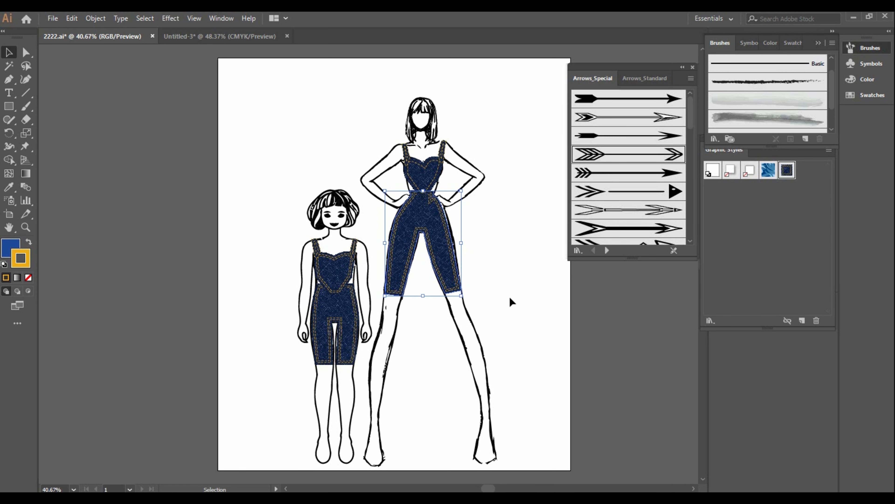
Close the arrow brush library and the Graphic Styles panel, and shorten the Brushes panel.
click(693, 67)
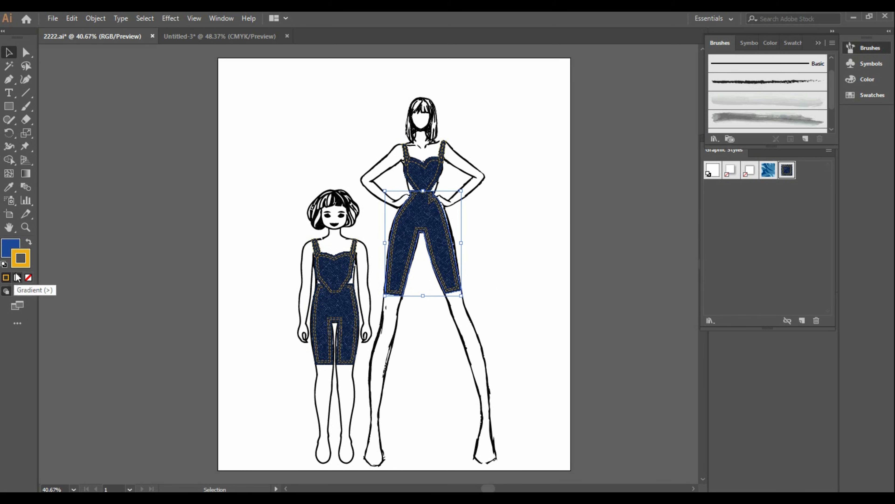
drag(754, 146, 760, 116)
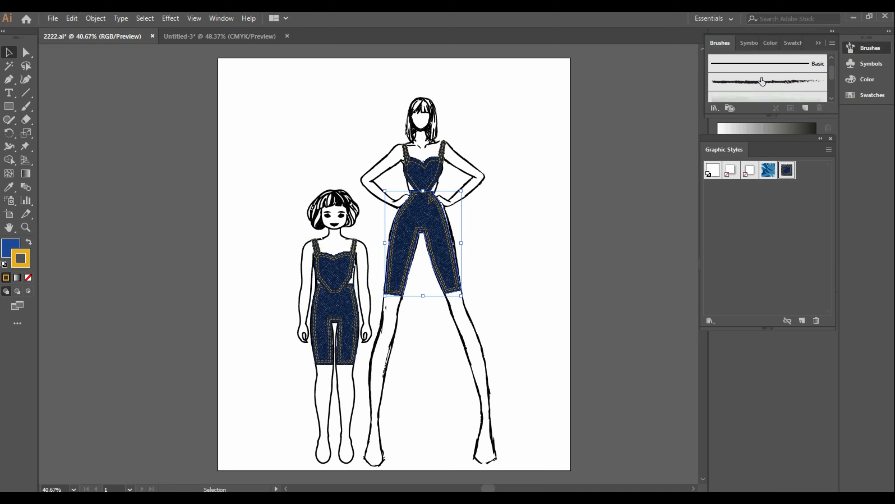
click(831, 138)
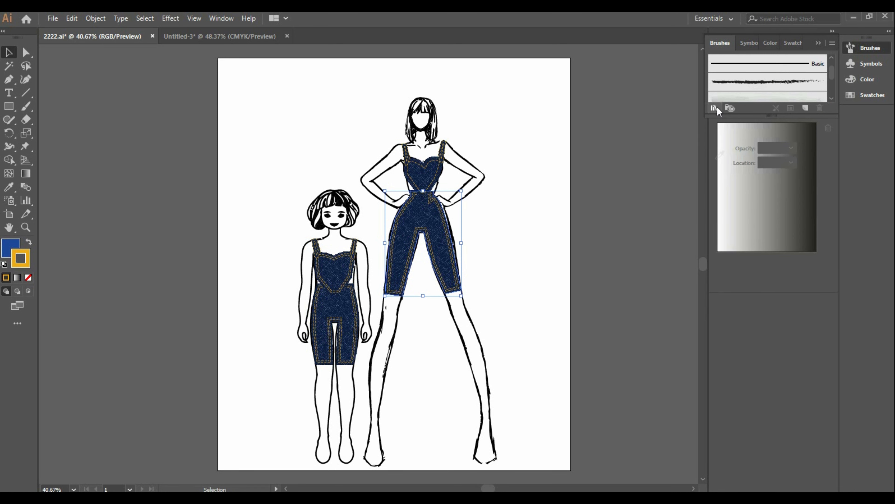
Set the stroke color of the tall figure's denim shorts to black.
double_click(28, 261)
mouse_move(566, 158)
mouse_down()
mouse_move(522, 154)
mouse_move(485, 203)
mouse_up()
click(751, 66)
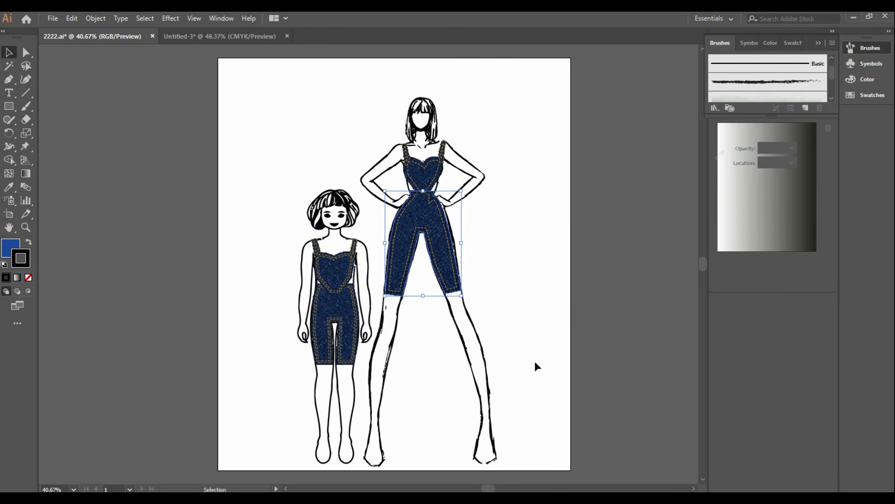
Select both of the tall figure's denim straps and set their stroke color to black.
click(535, 361)
click(433, 175)
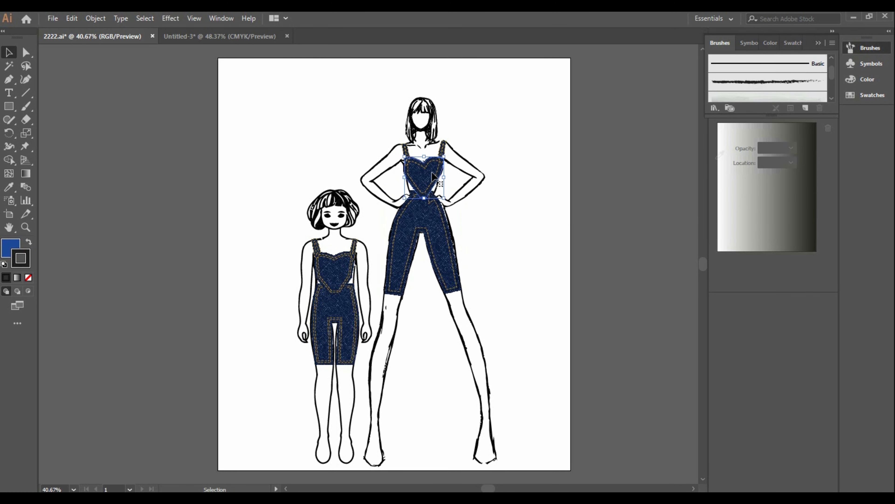
click(445, 148)
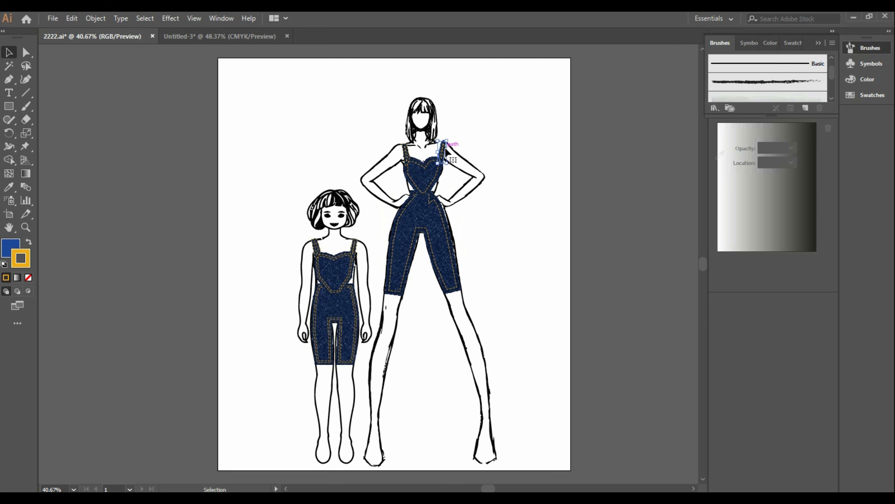
shift+click(407, 151)
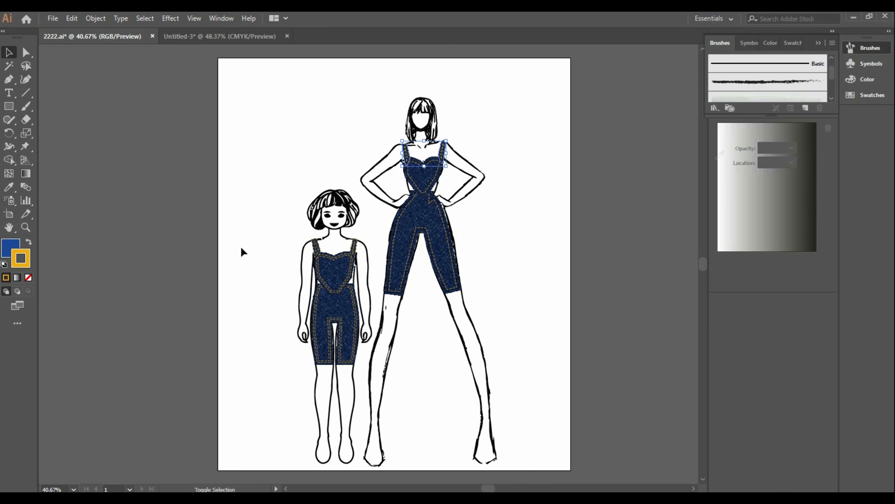
double_click(17, 263)
drag(491, 187, 478, 215)
click(749, 66)
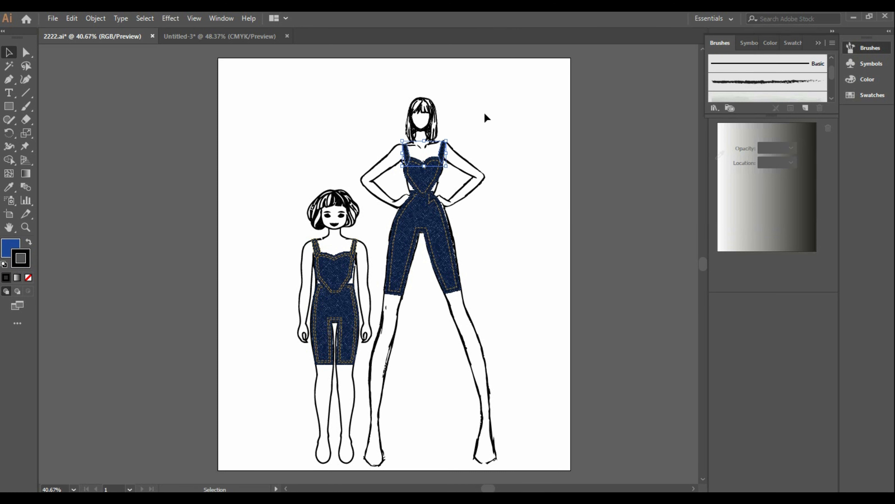
Try a 2 pt stroke weight on the tall figure's straps and shorts.
click(517, 174)
click(445, 151)
shift+click(406, 155)
shift+click(438, 201)
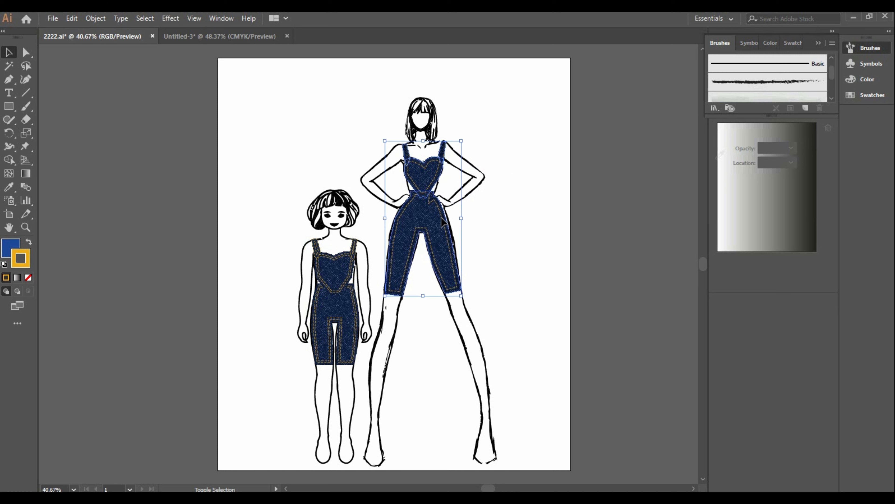
click(221, 18)
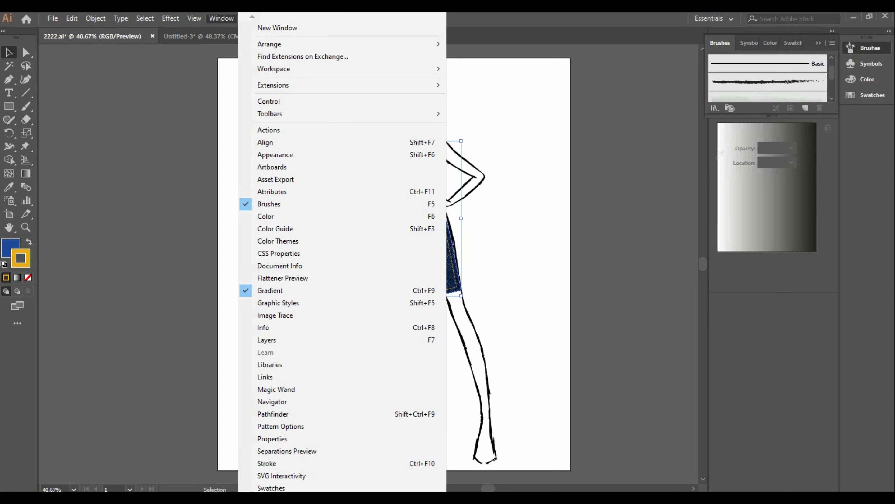
click(293, 464)
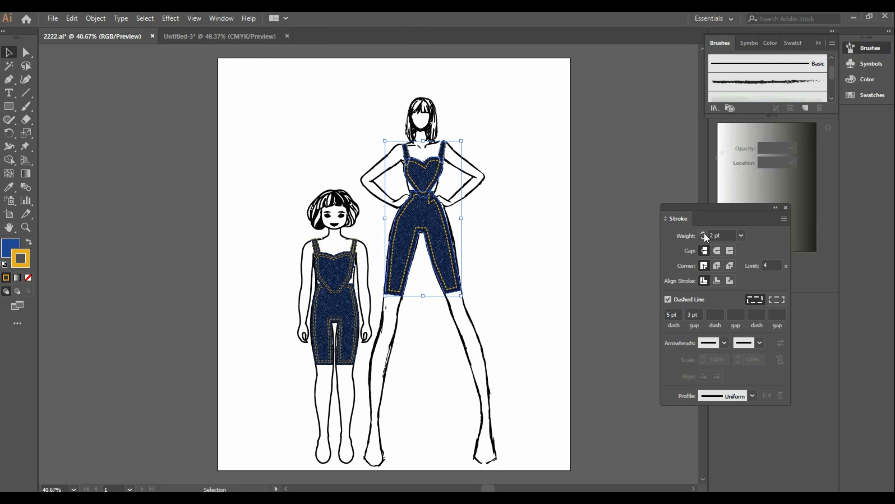
click(520, 225)
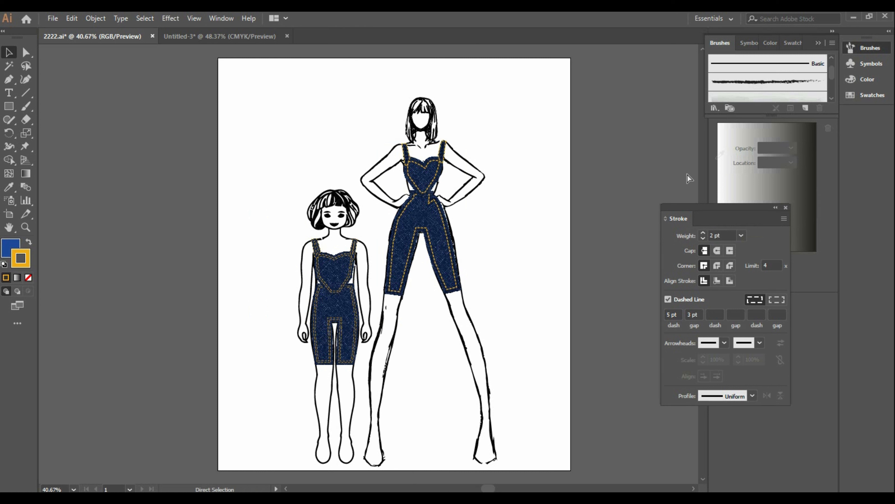
key(ctrl+z)
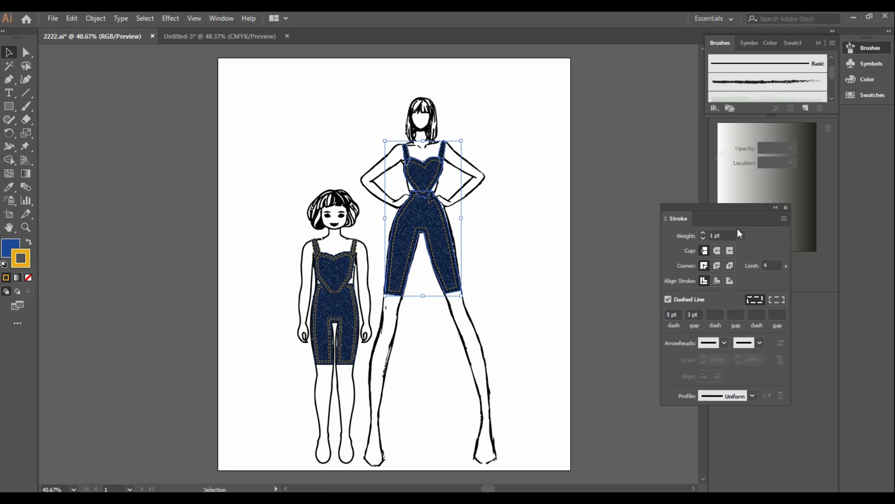
click(786, 208)
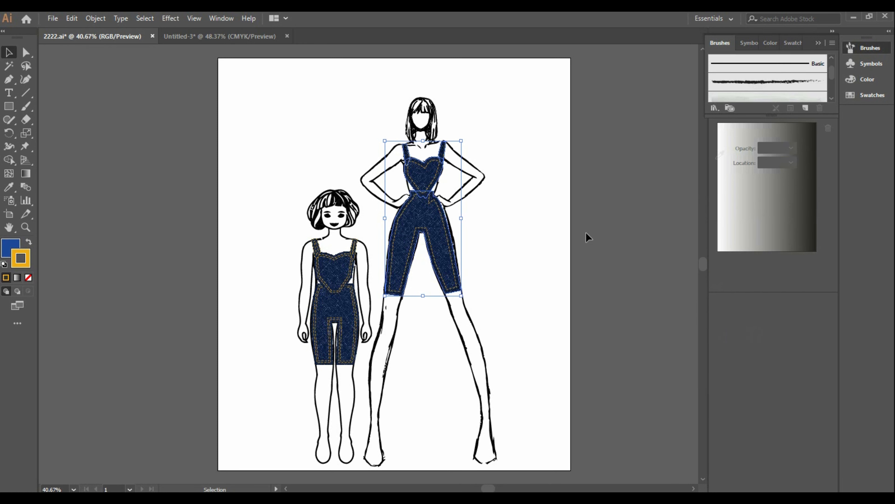
Nudge the tall figure's denim shorts slightly to fine-tune their fit on the hips and legs.
click(535, 239)
click(453, 259)
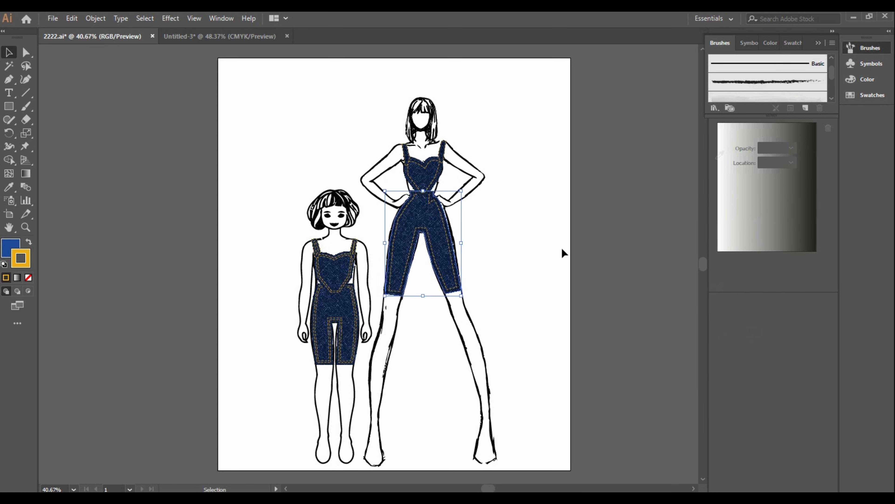
key(Right)
key(Right)
key(Right)
key(Right)
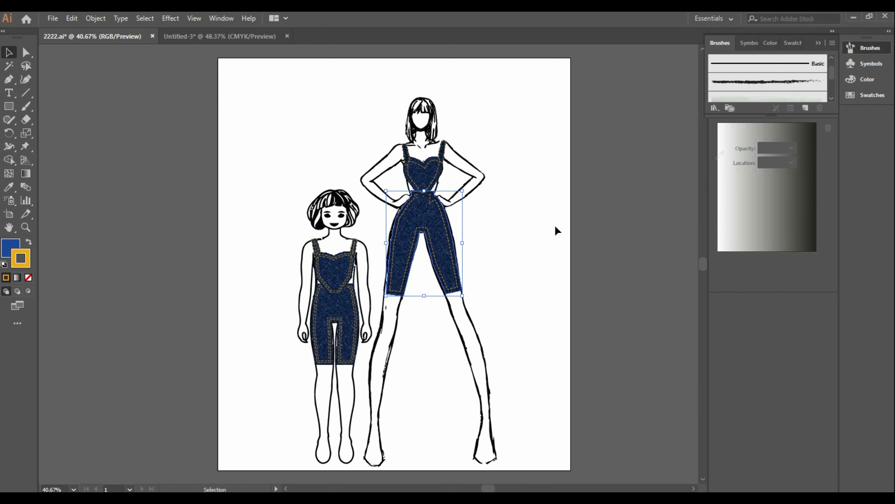
key(Down)
key(Left)
key(Left)
key(Left)
key(Left)
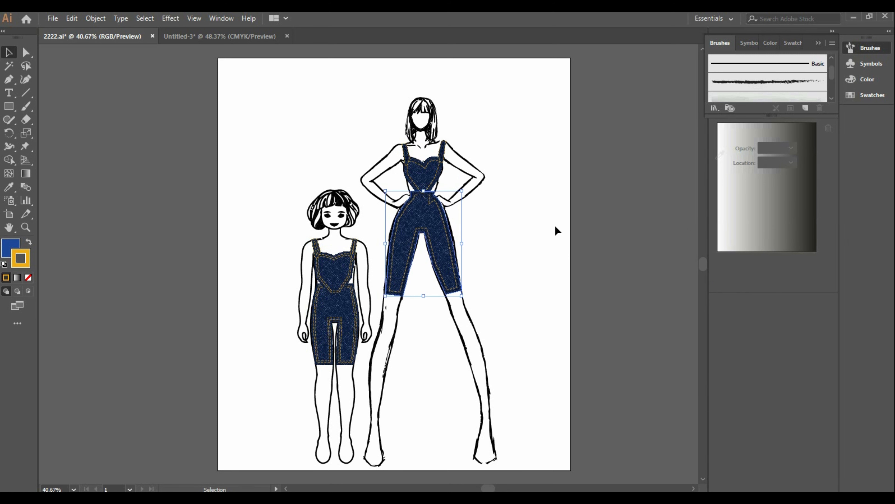
click(556, 227)
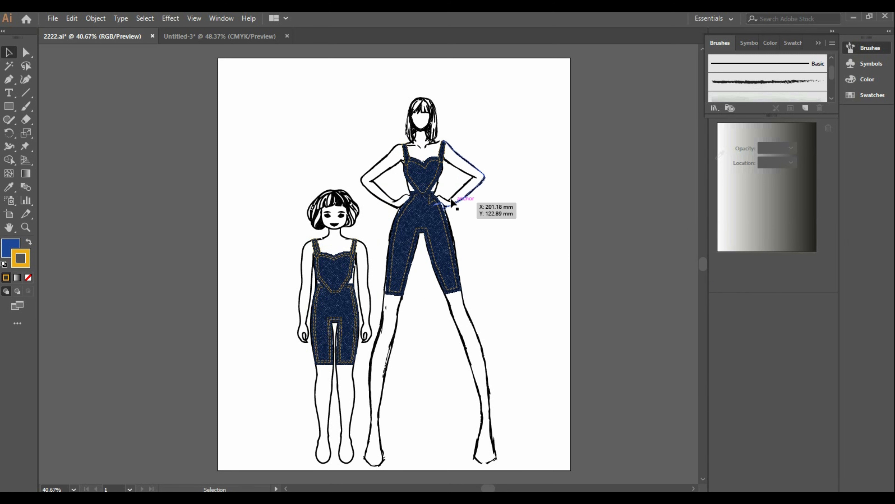
click(429, 184)
click(491, 298)
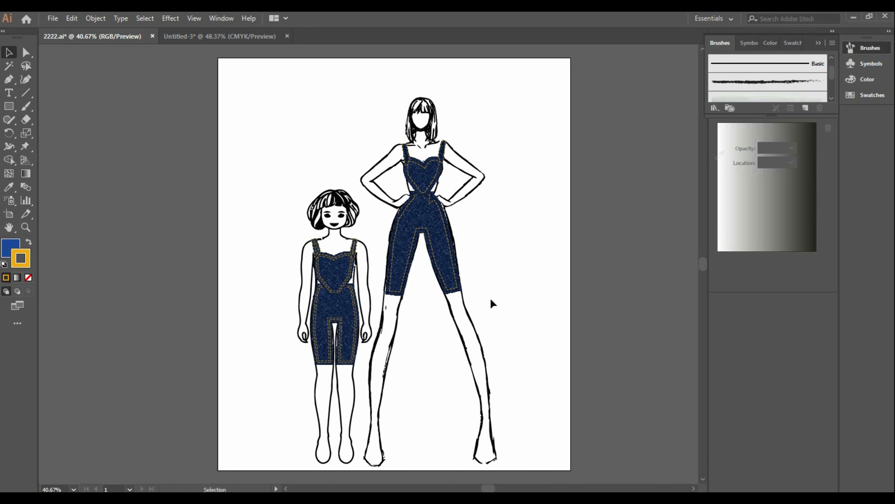
Set the stroke color of the short figure's denim shorts to black (000000).
click(337, 320)
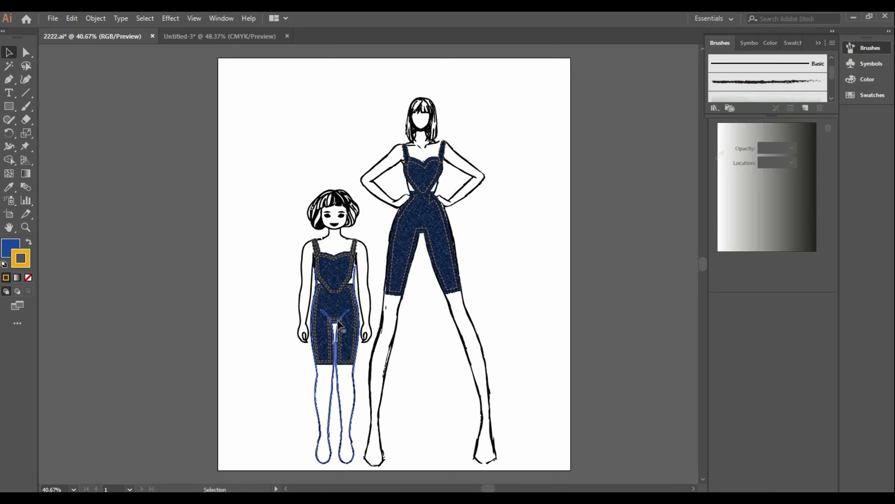
double_click(28, 265)
drag(535, 156, 486, 204)
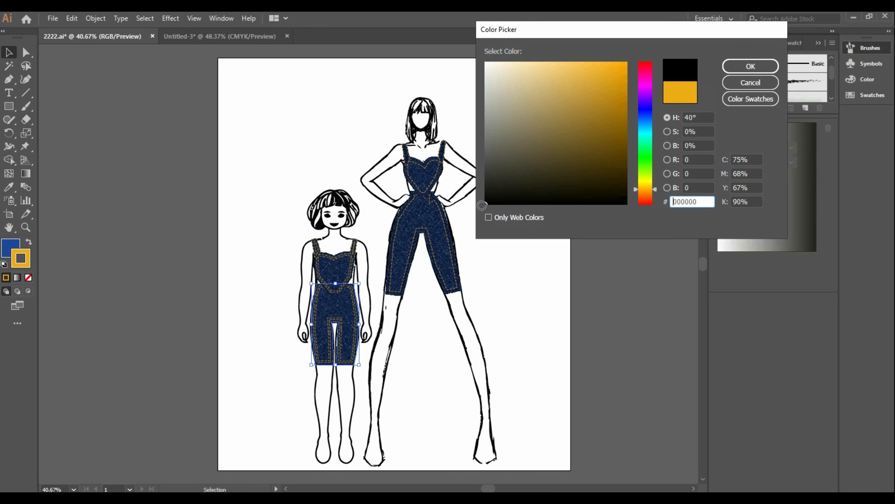
click(750, 66)
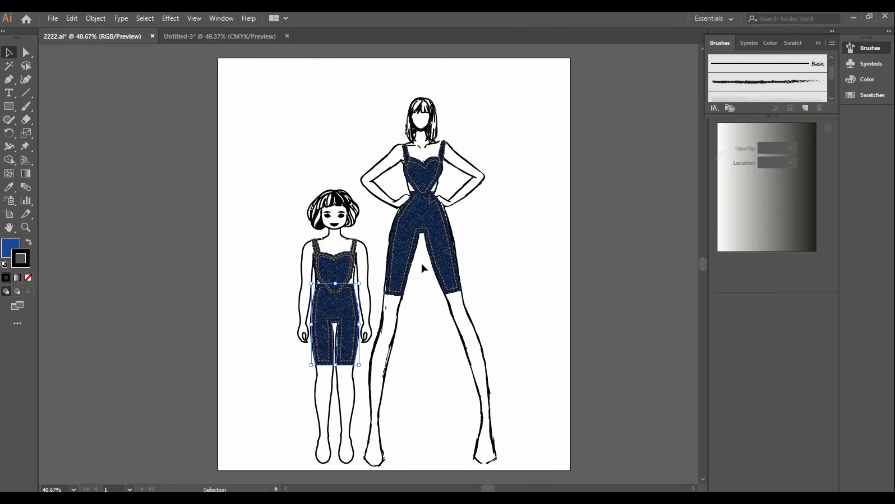
Set the stroke color of the short figure's heart-shaped denim bib to black (000000).
click(422, 265)
click(352, 269)
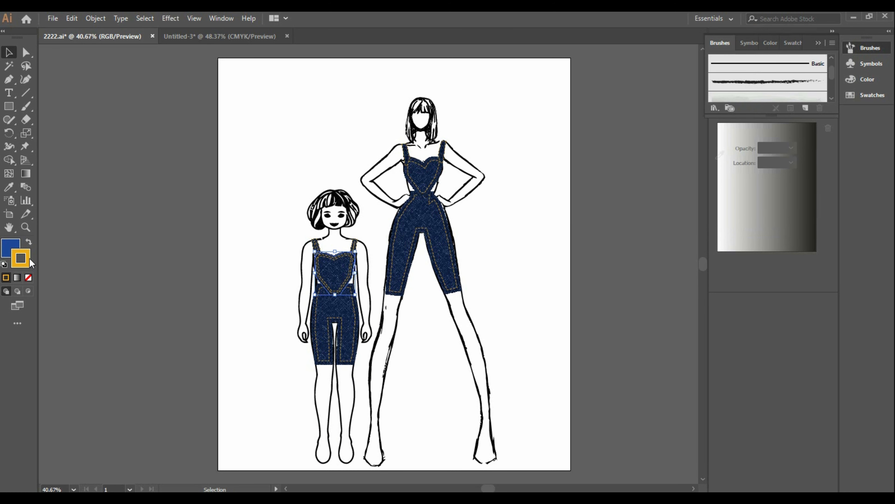
double_click(18, 263)
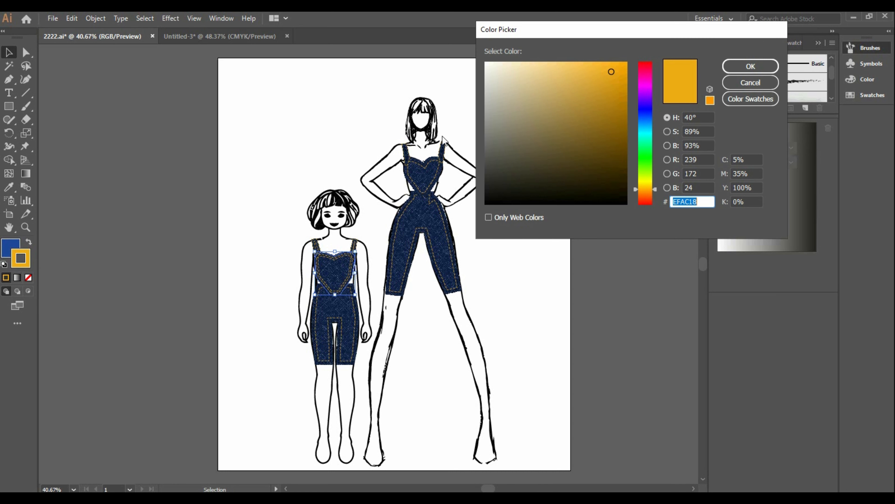
click(504, 188)
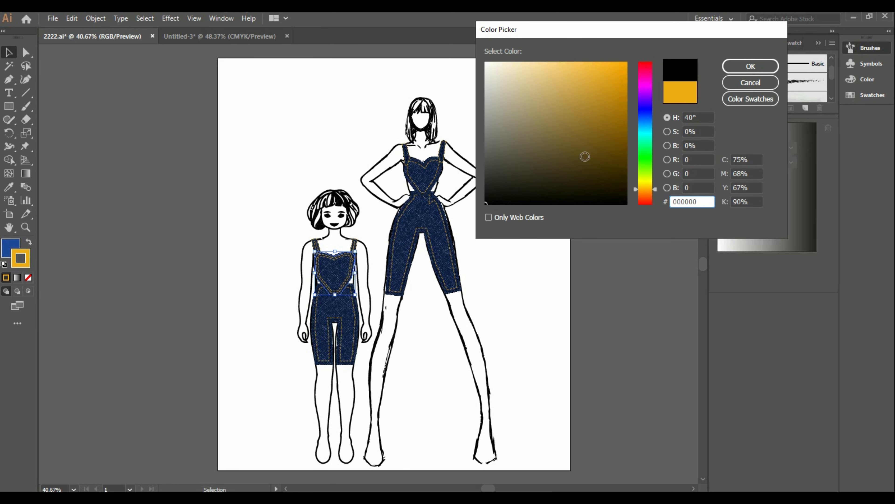
click(751, 66)
click(527, 214)
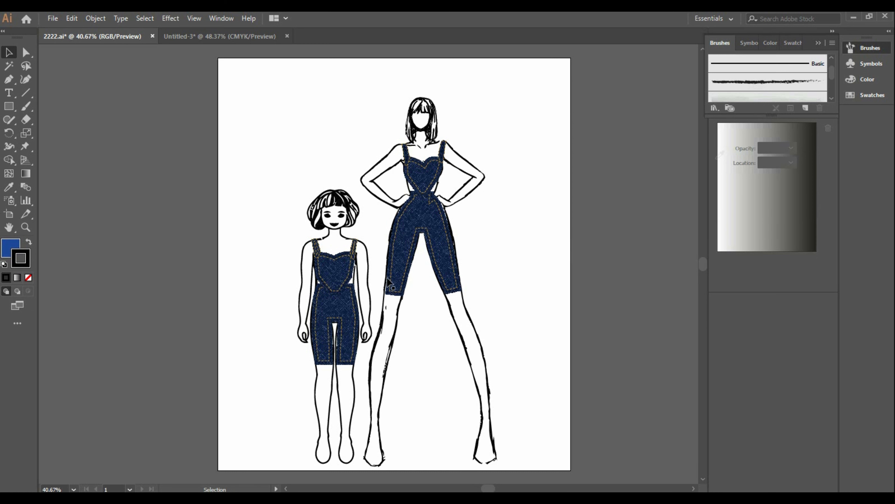
Select both of the short figure's denim straps and set their stroke color to black.
click(355, 253)
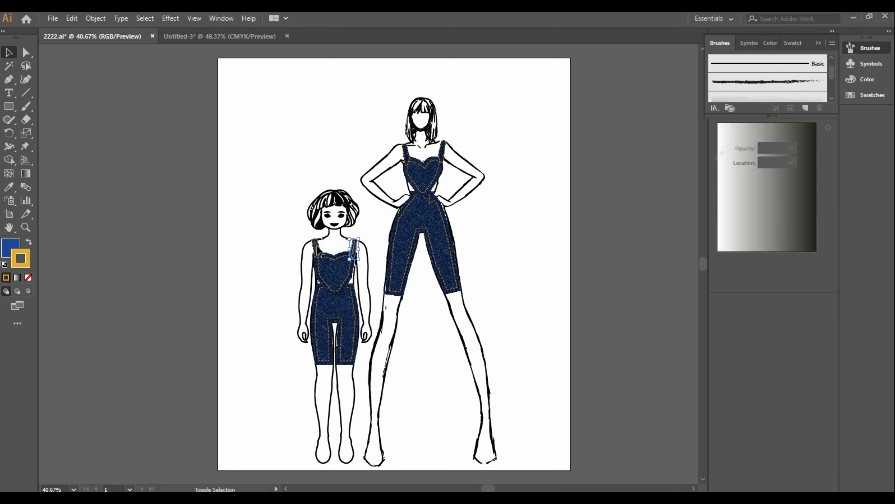
double_click(23, 257)
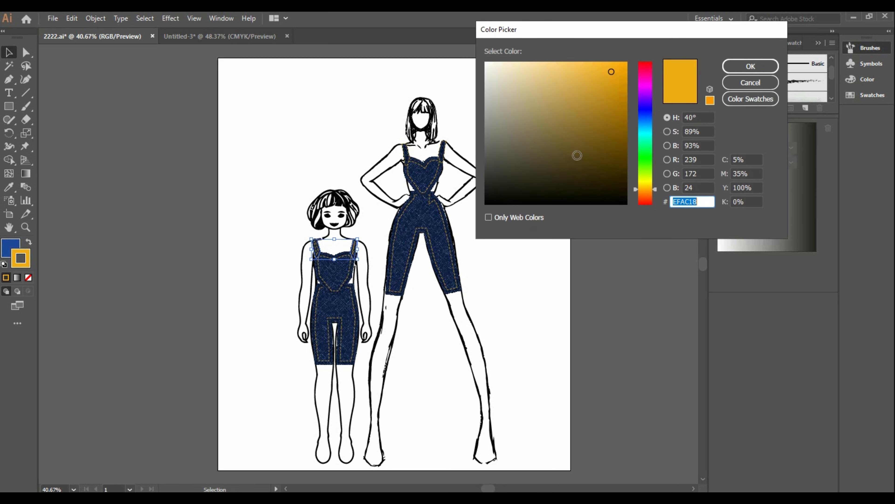
drag(576, 154, 470, 208)
click(751, 66)
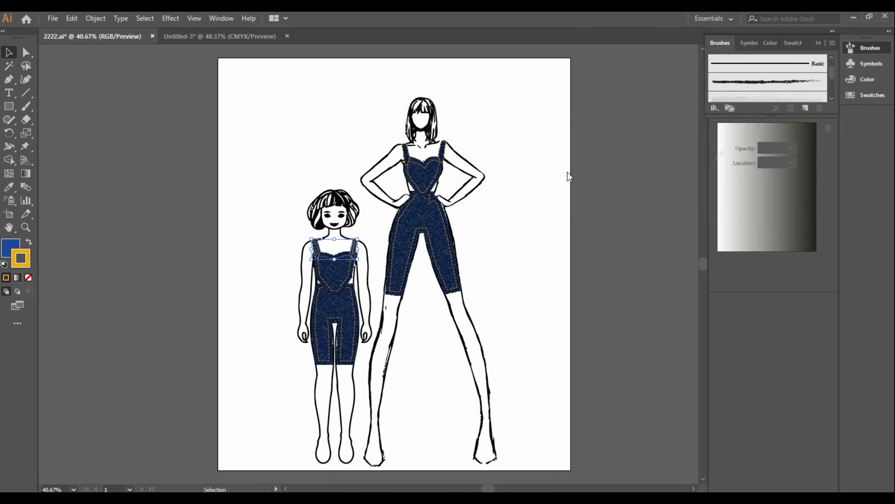
click(523, 225)
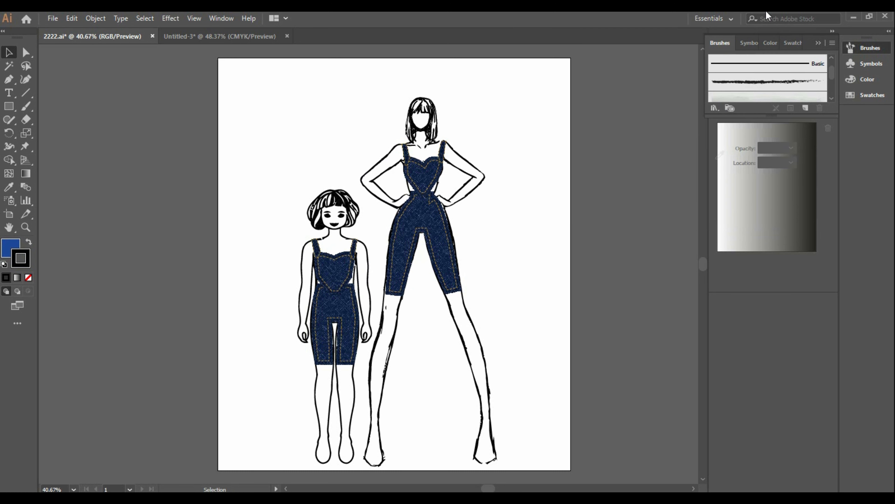
Draw a rectangle covering the whole artboard and send it to the back behind both figures.
click(9, 106)
drag(218, 58, 572, 415)
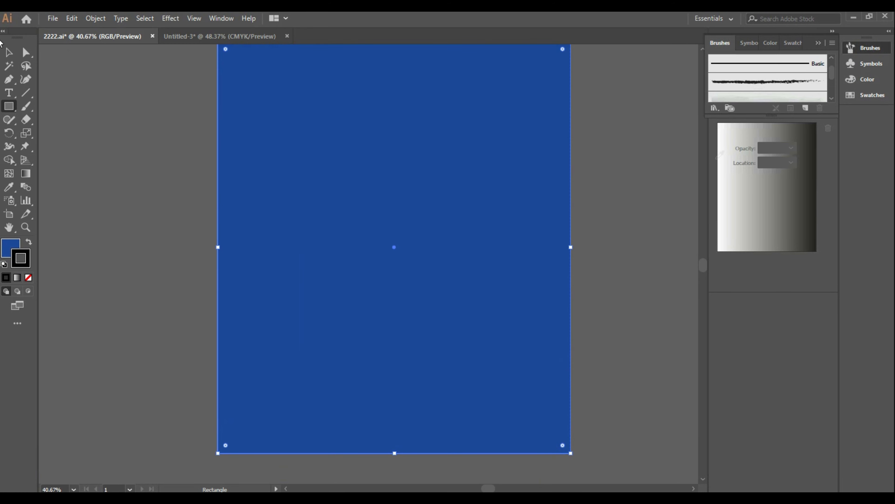
click(9, 52)
right_click(509, 153)
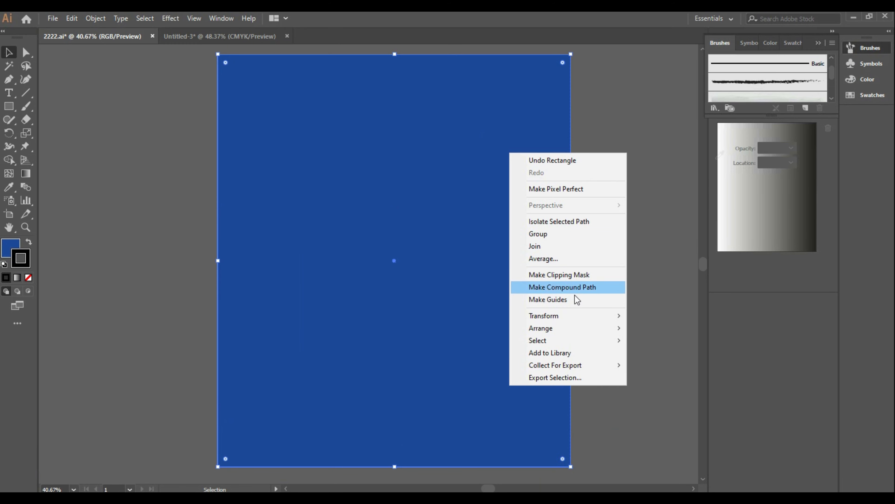
mouse_move(576, 328)
click(670, 365)
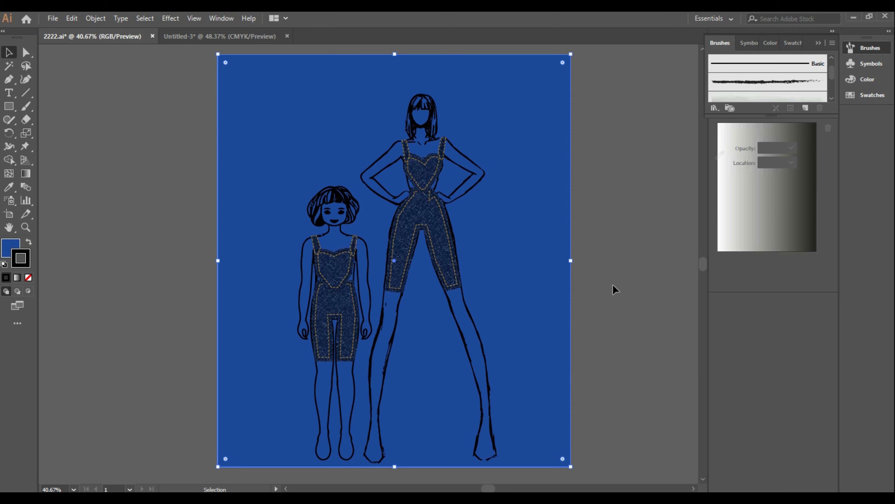
Load the Decorative Legacy pattern swatch library and apply its beige pattern with round dots to the background rectangle.
click(792, 43)
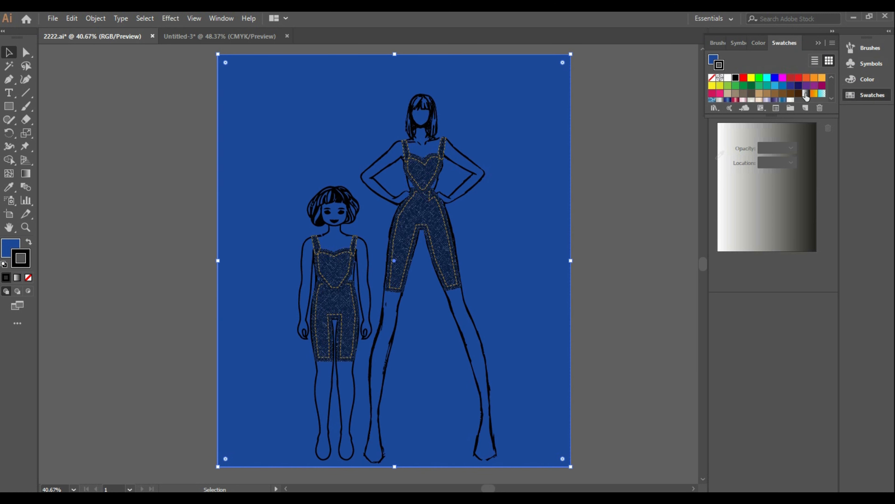
click(714, 108)
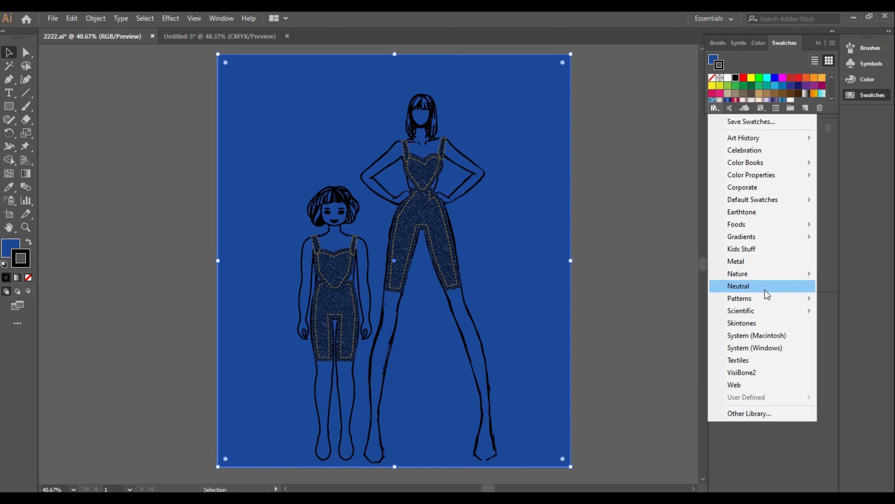
mouse_move(759, 297)
mouse_move(691, 316)
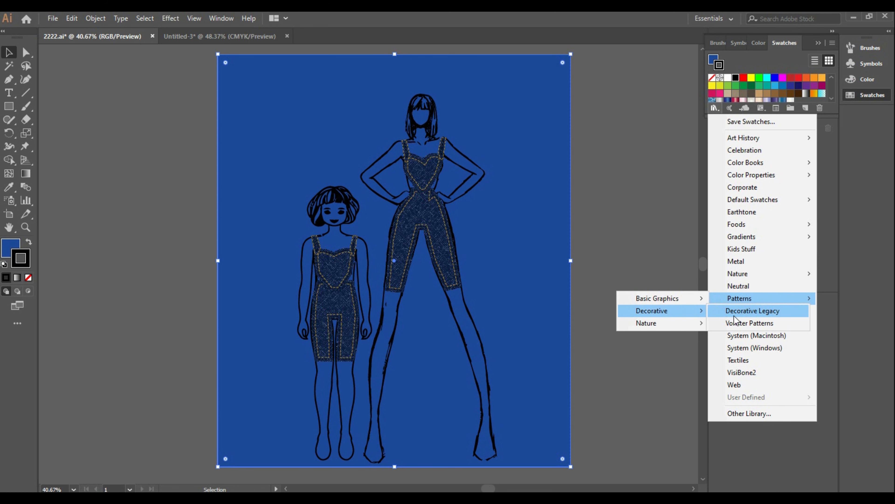
click(740, 310)
click(564, 179)
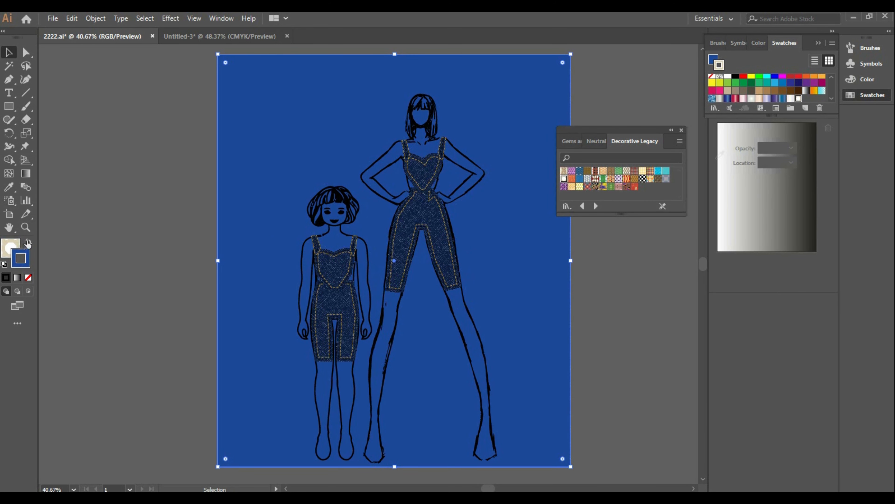
Swap the background rectangle's fill and stroke so the dotted pattern fills it, and move the rectangle off the artboard.
click(28, 242)
click(13, 249)
click(659, 285)
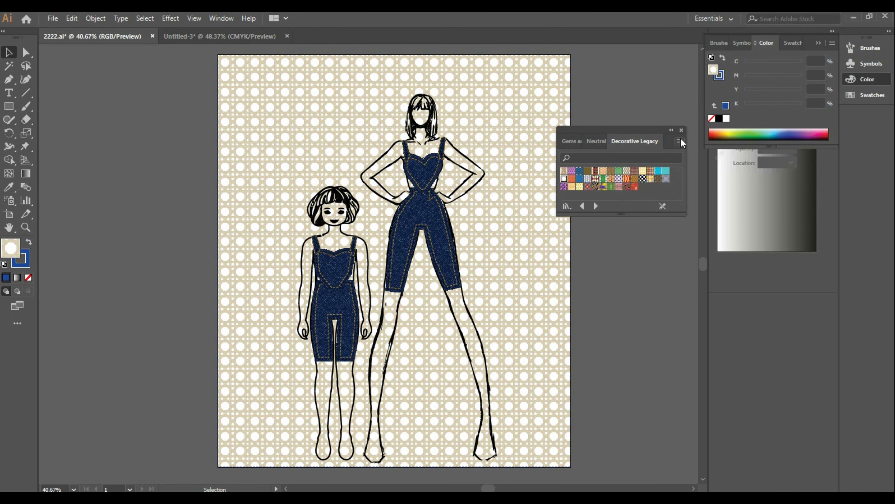
click(681, 130)
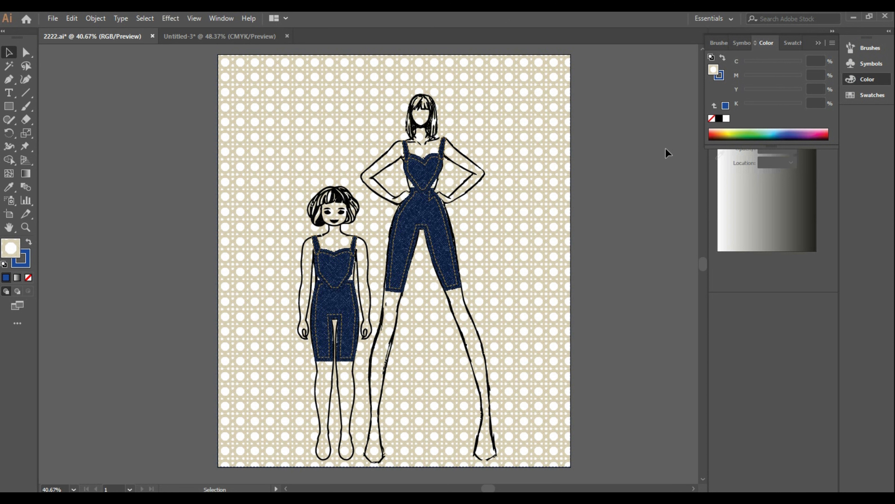
drag(539, 207, 186, 190)
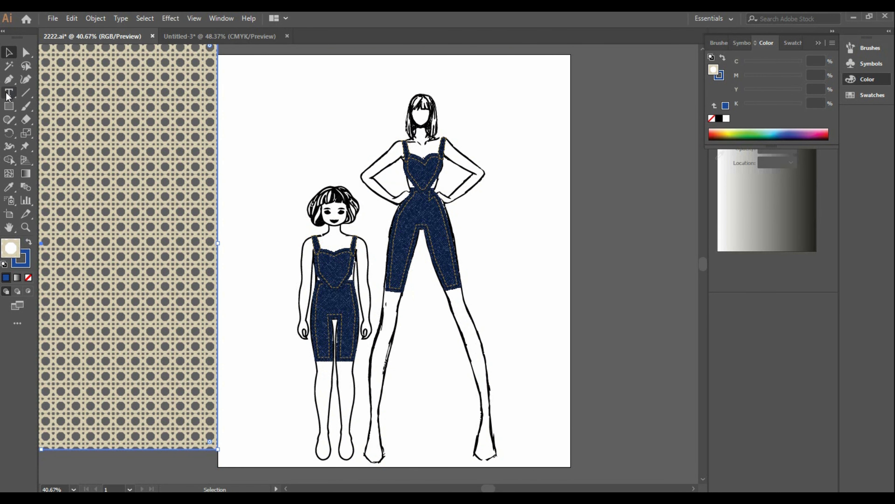
Outline a short-sleeved T-shirt over the short figure's shoulders, upper arms and chest with the Pen tool, closing the path.
click(9, 79)
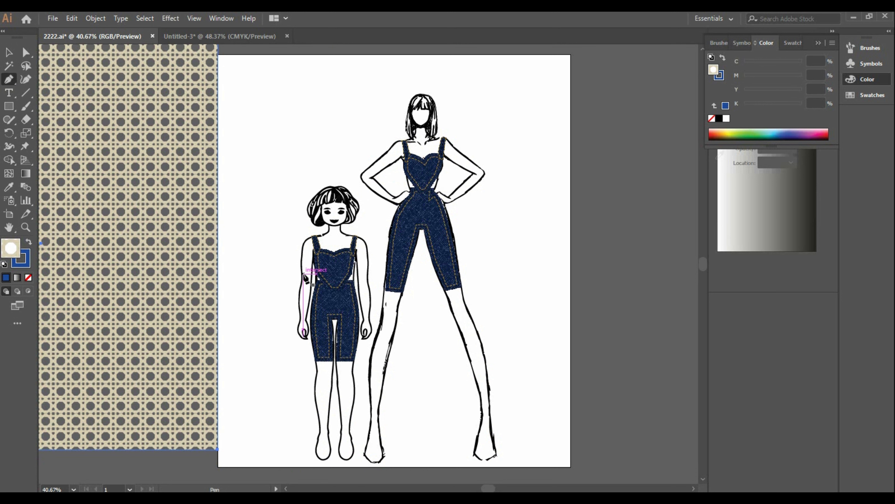
drag(307, 261, 313, 262)
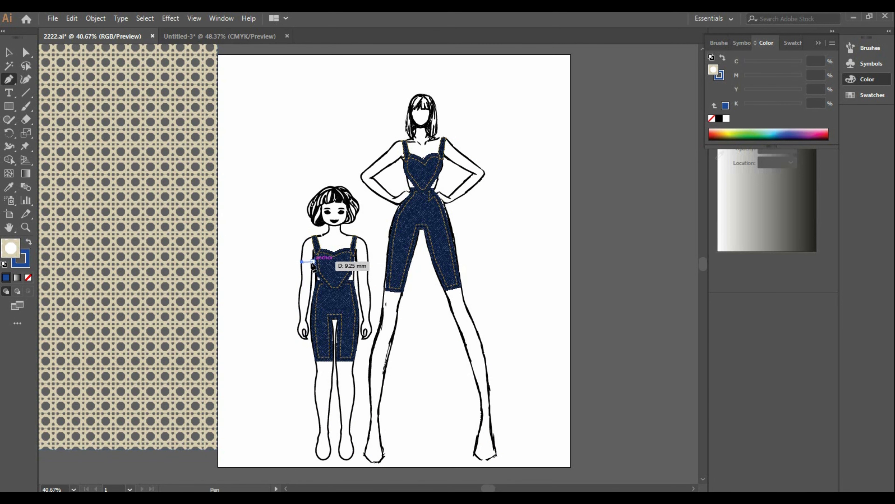
click(313, 261)
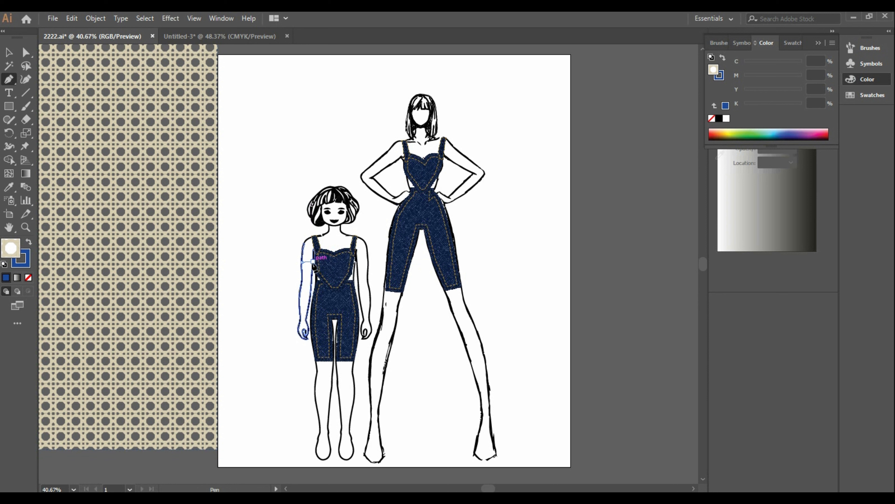
click(314, 251)
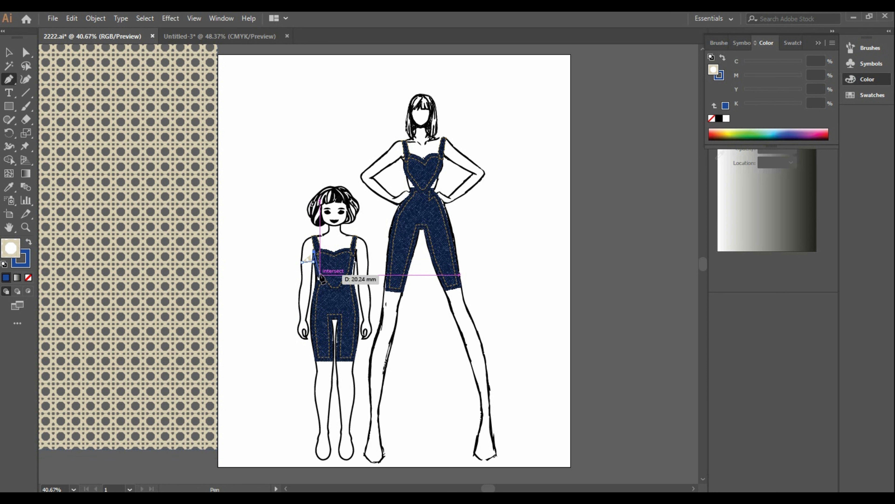
click(318, 269)
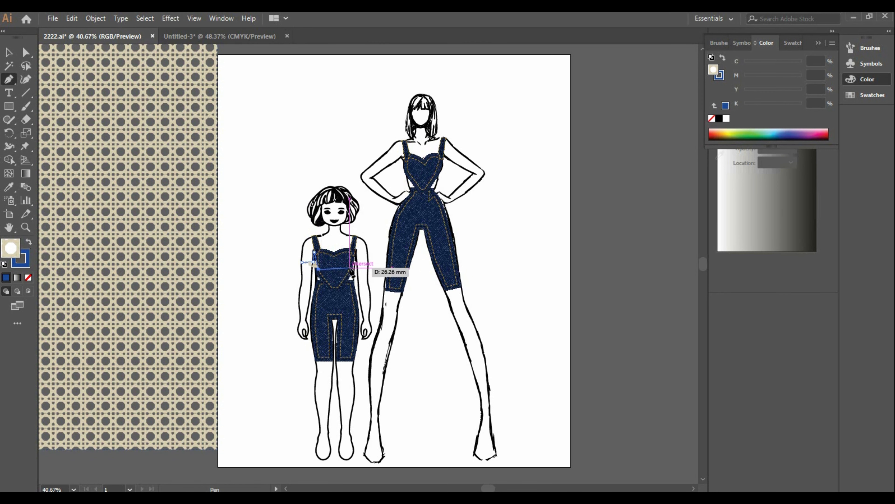
click(351, 269)
click(355, 251)
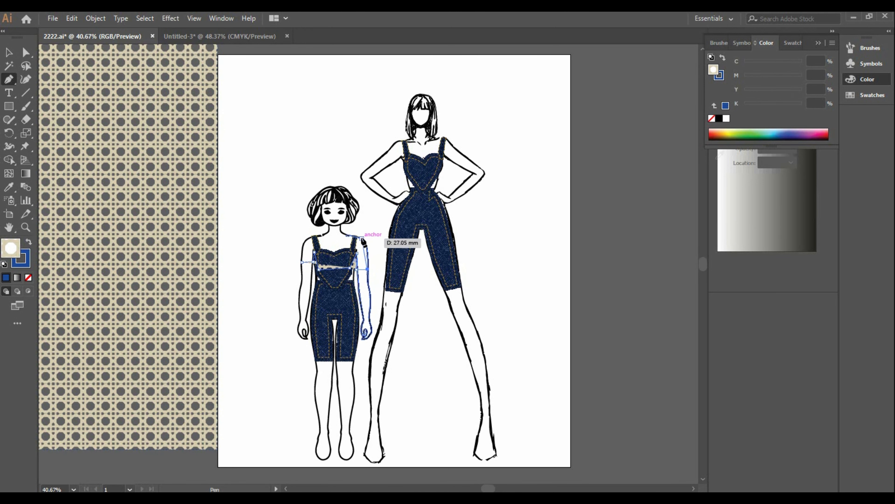
drag(358, 236, 310, 223)
click(347, 235)
click(323, 234)
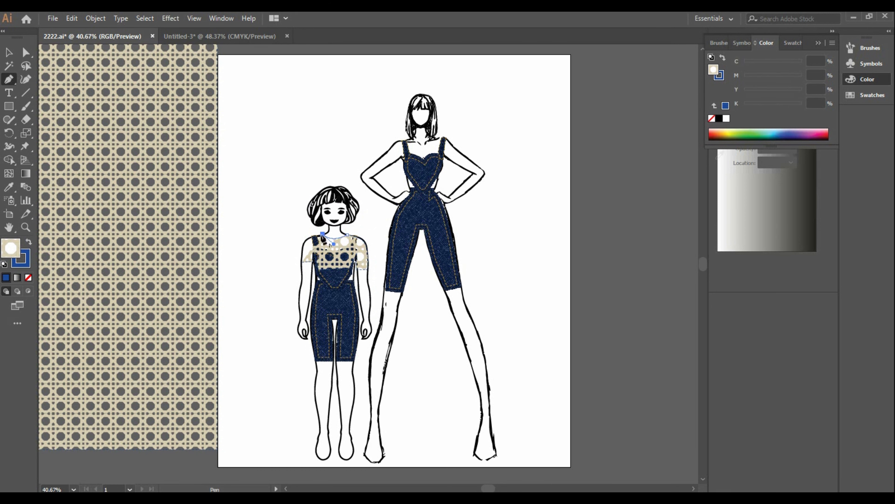
click(308, 235)
click(302, 246)
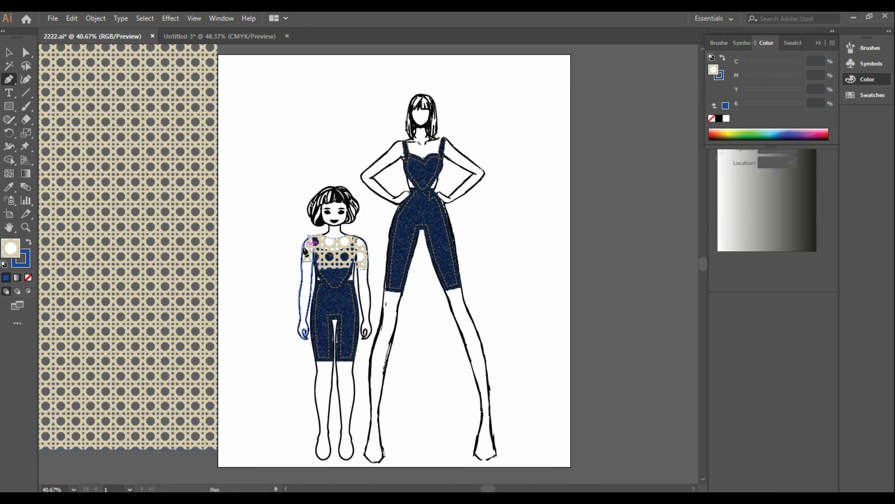
click(301, 262)
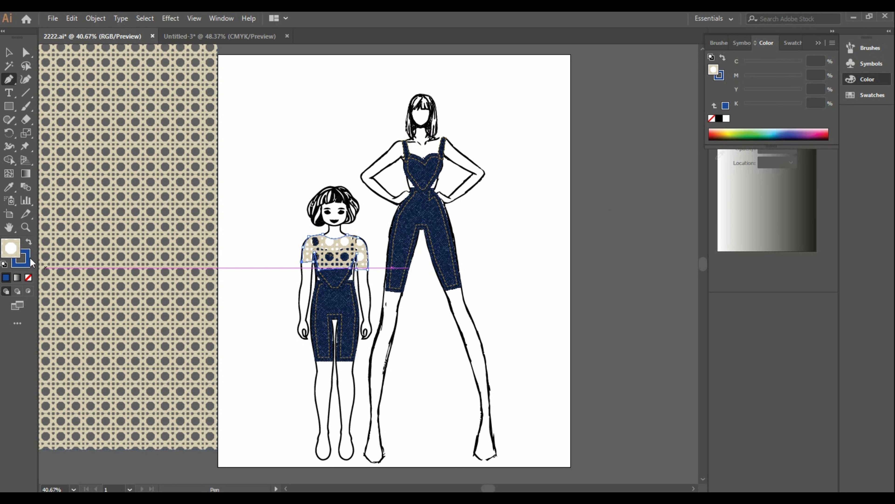
Fill the short figure's T-shirt with white and send it to the back behind the denim overalls.
click(726, 118)
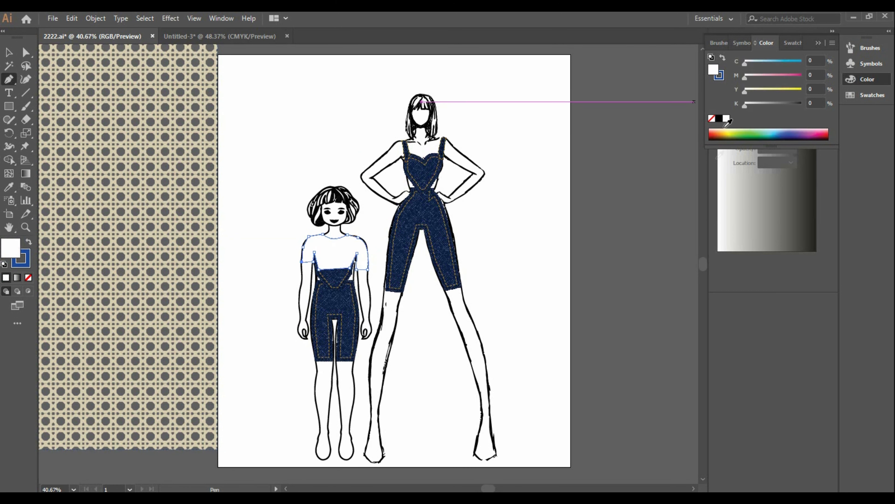
click(5, 57)
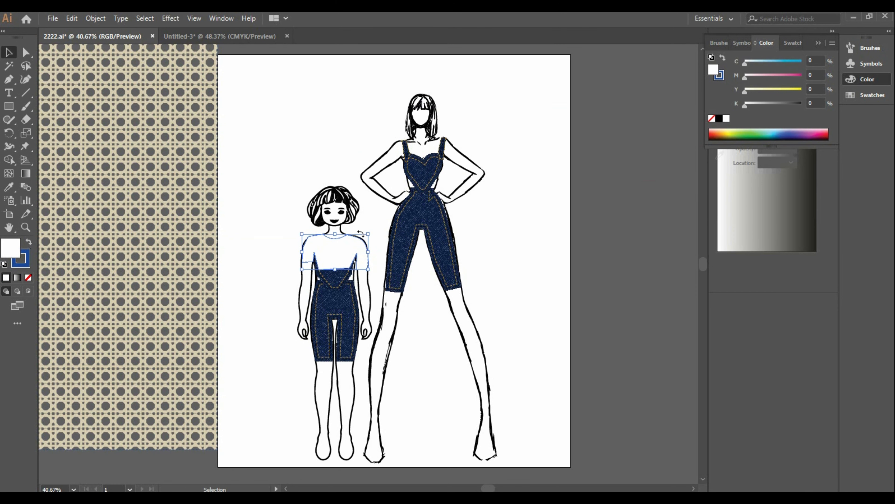
right_click(352, 242)
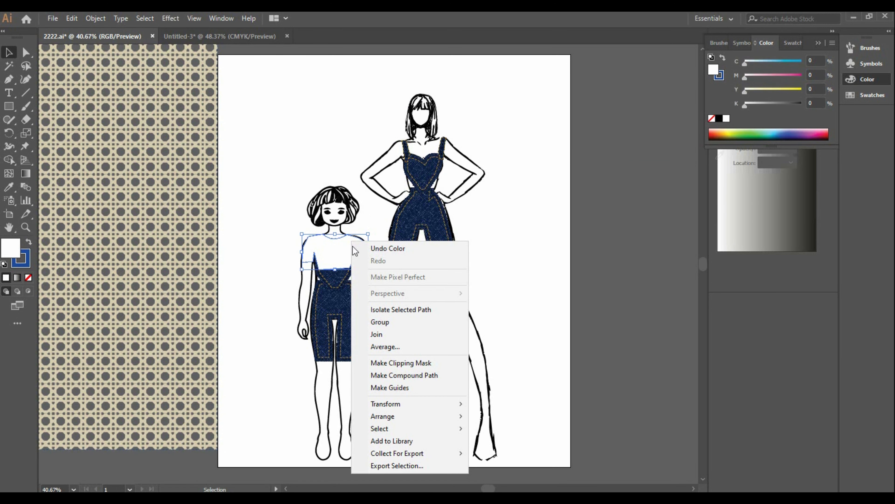
mouse_move(426, 417)
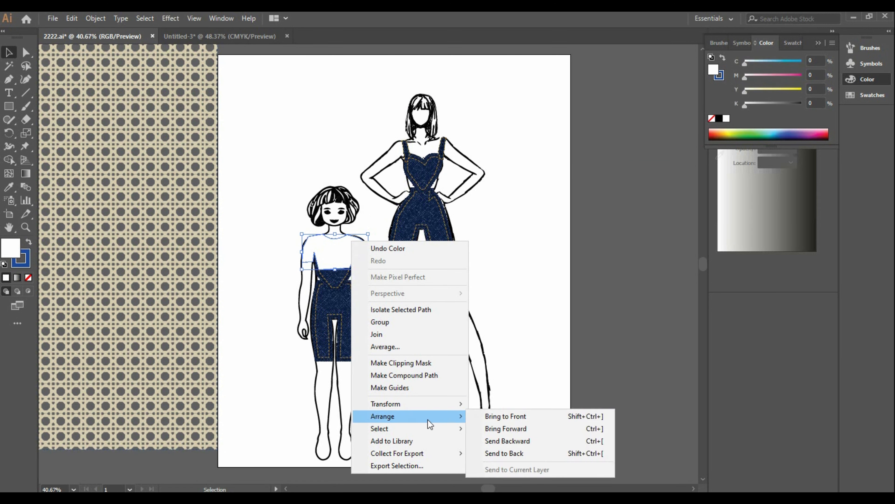
click(501, 453)
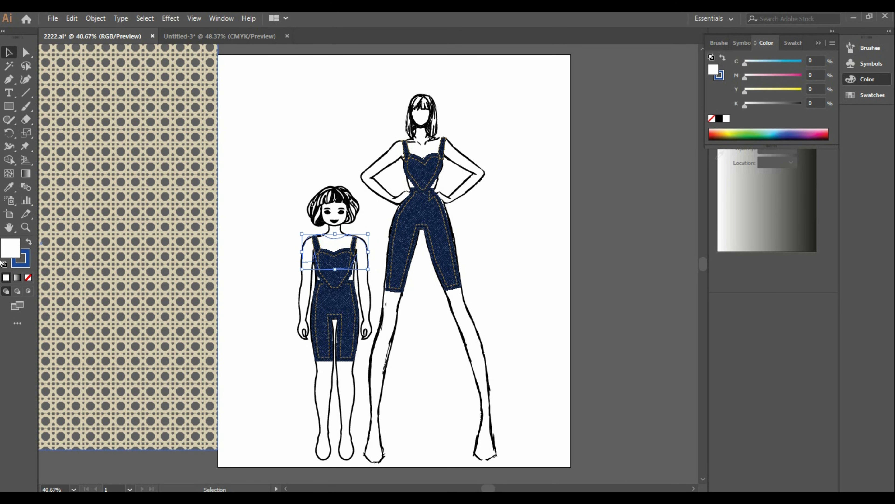
Set the stroke color of the short figure's T-shirt to black.
click(29, 262)
click(719, 118)
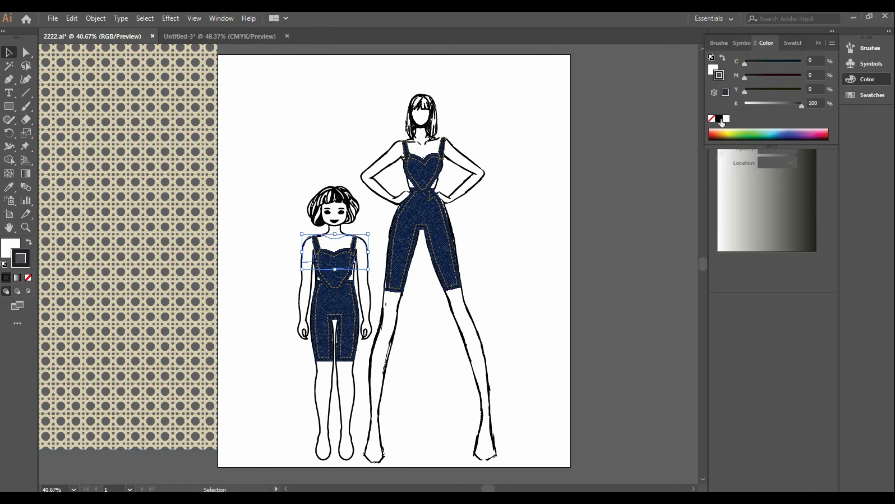
Try two arrow brushes from the Arrows_Special library on the short figure's T-shirt outline and undo them.
click(720, 43)
click(714, 106)
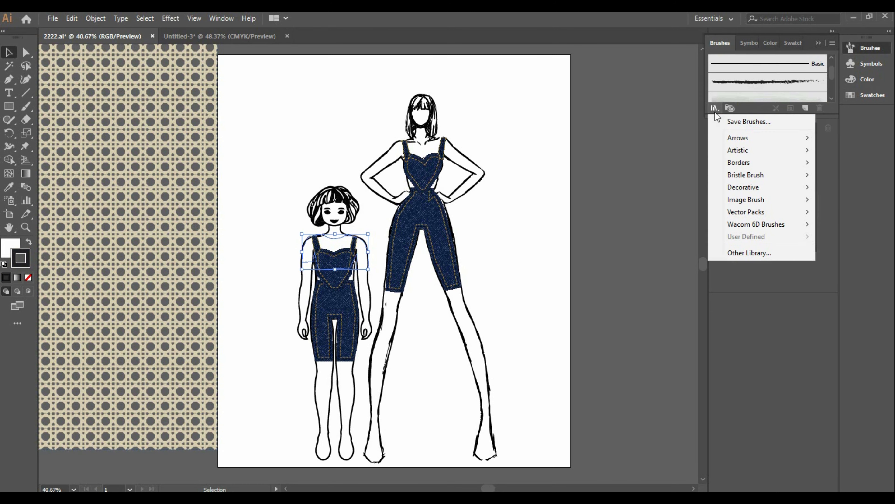
mouse_move(742, 138)
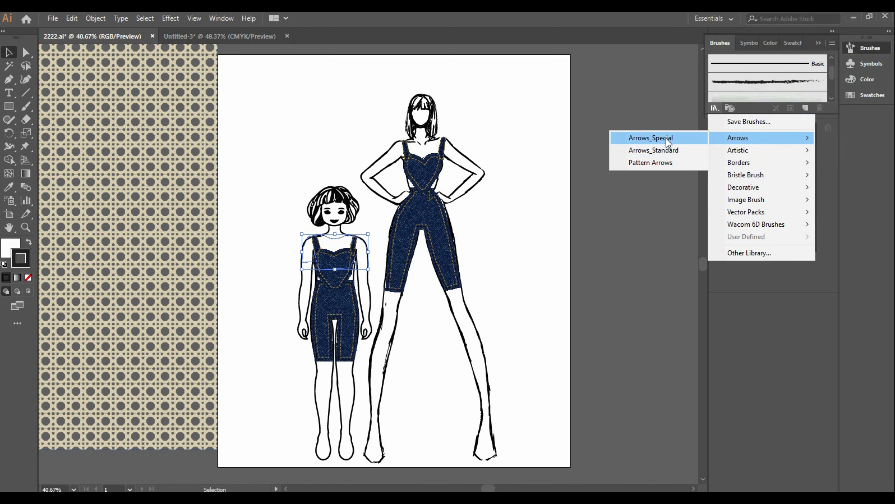
click(651, 138)
click(666, 211)
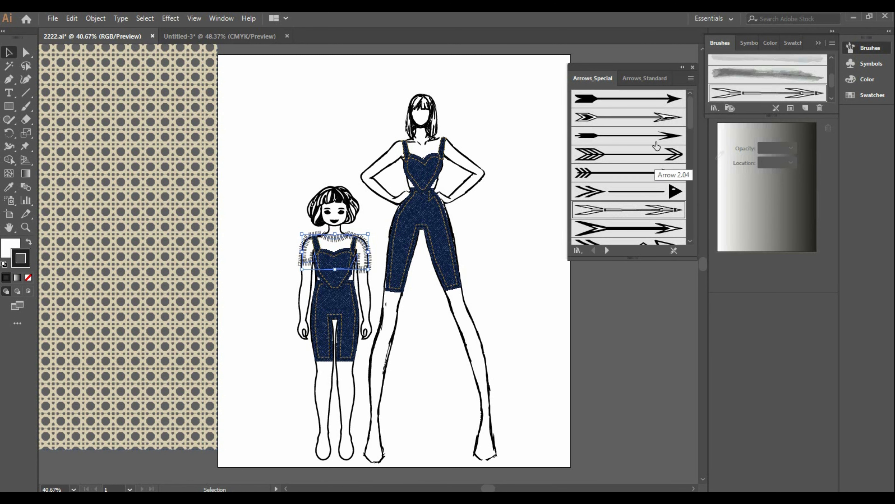
click(660, 122)
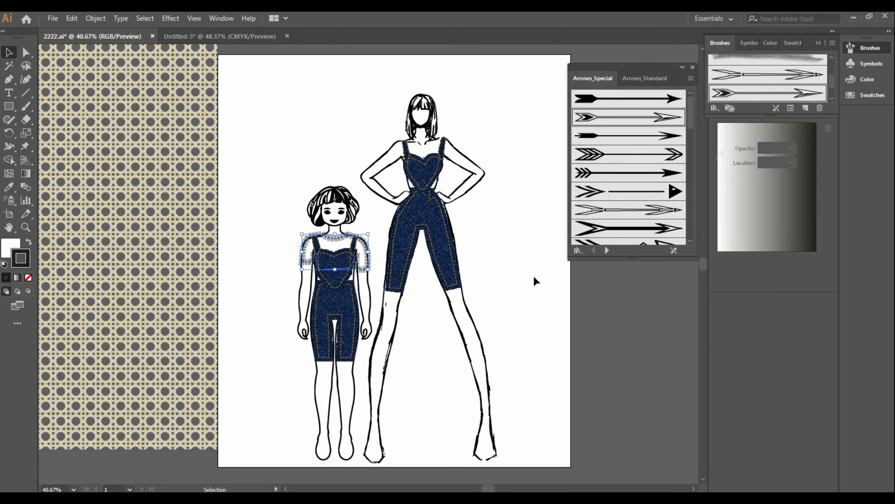
click(509, 288)
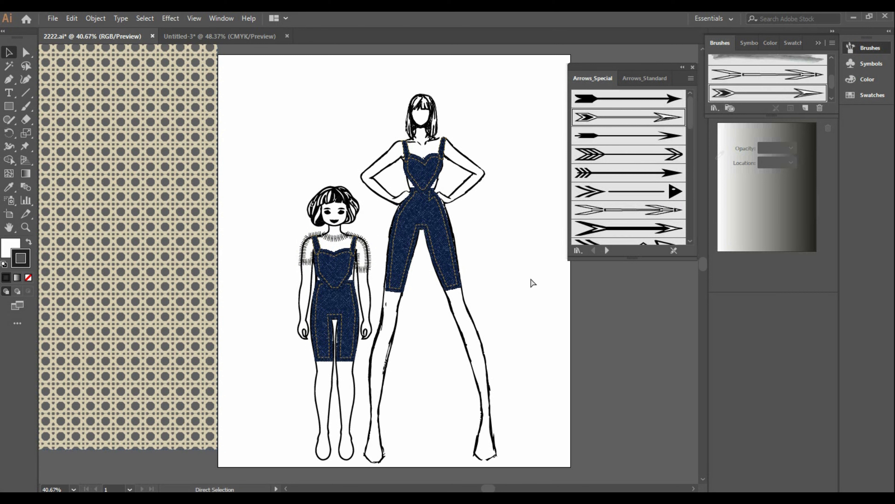
key(ctrl+z)
key(ctrl+z)
key(ctrl+z)
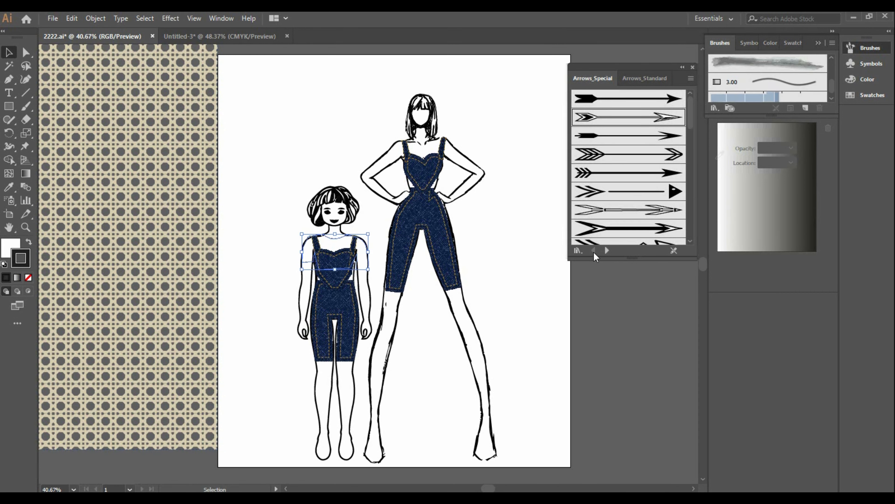
Try the Arrow 2.02 brush on the short figure's T-shirt outline and undo it.
click(654, 120)
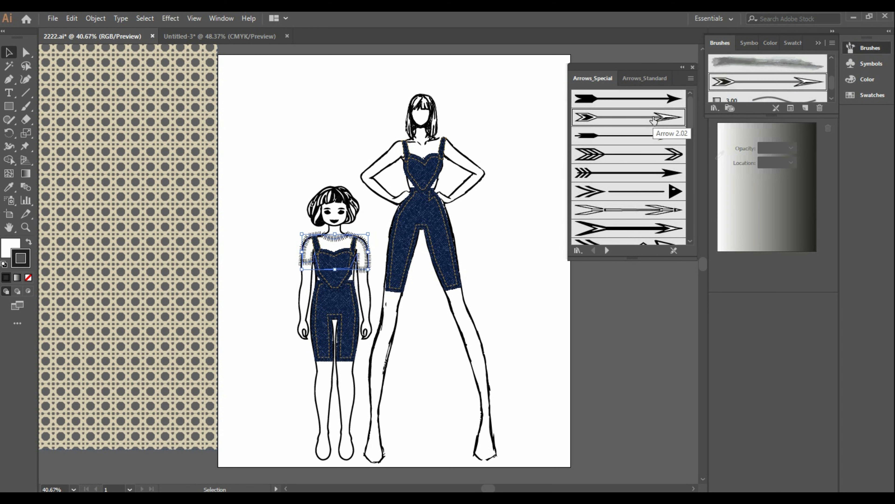
key(ctrl+z)
key(ctrl+z)
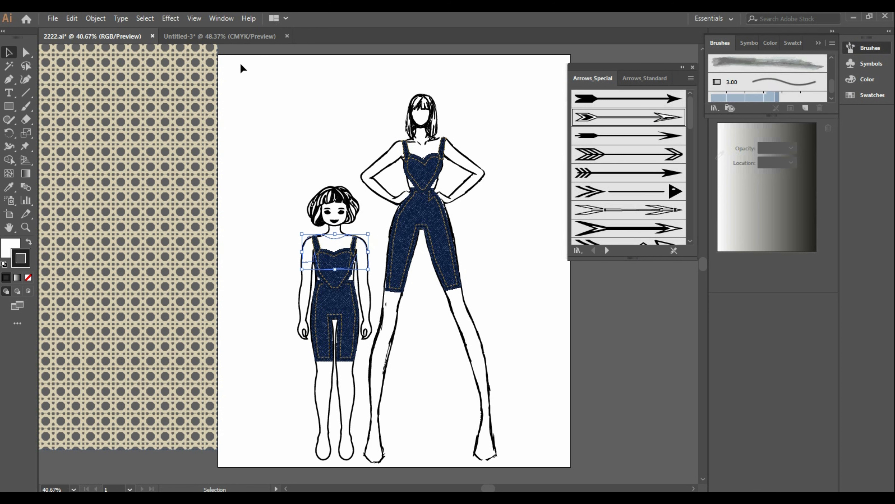
Set the dashed outline of the short figure's T-shirt to a stroke weight of 3 pt and deselect it.
click(225, 19)
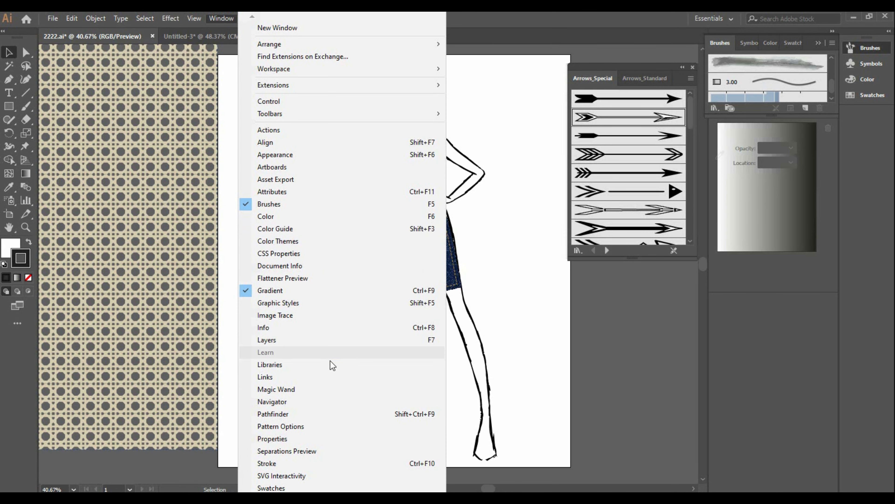
click(316, 462)
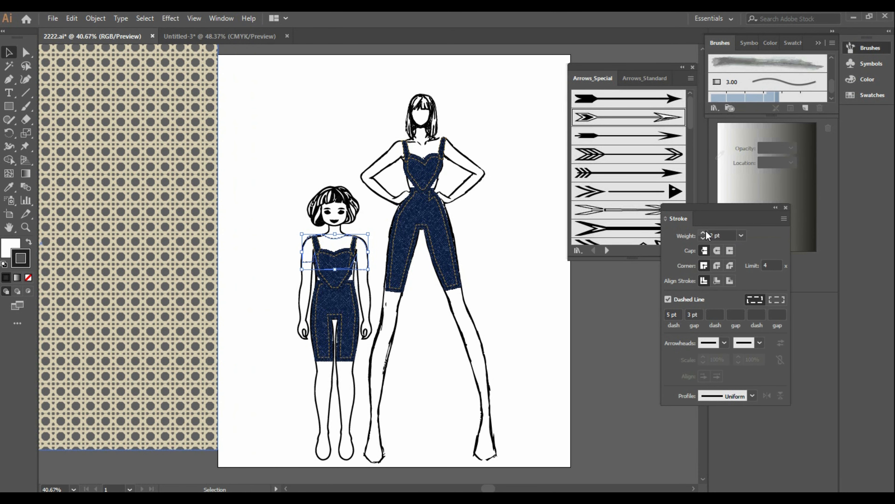
click(517, 263)
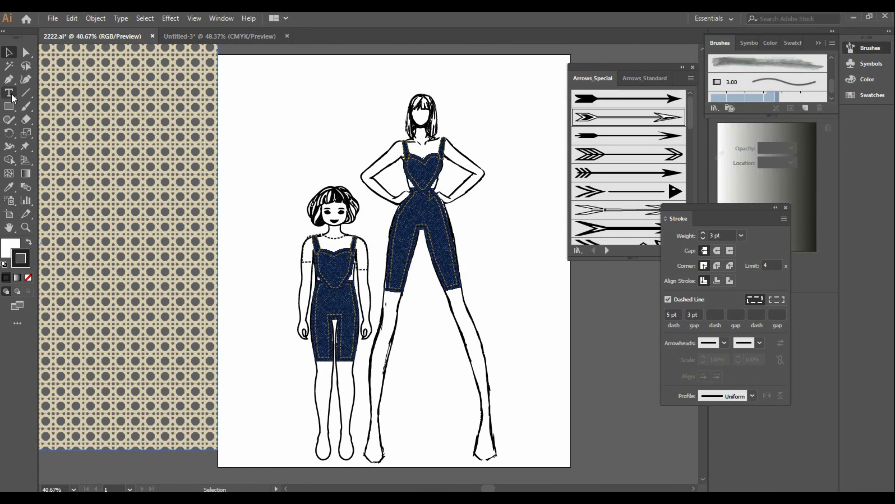
Start a T-shirt outline on the tall figure with the Pen tool, tracing both sleeve hems, the underarms and the edge across the chest.
click(9, 79)
click(389, 152)
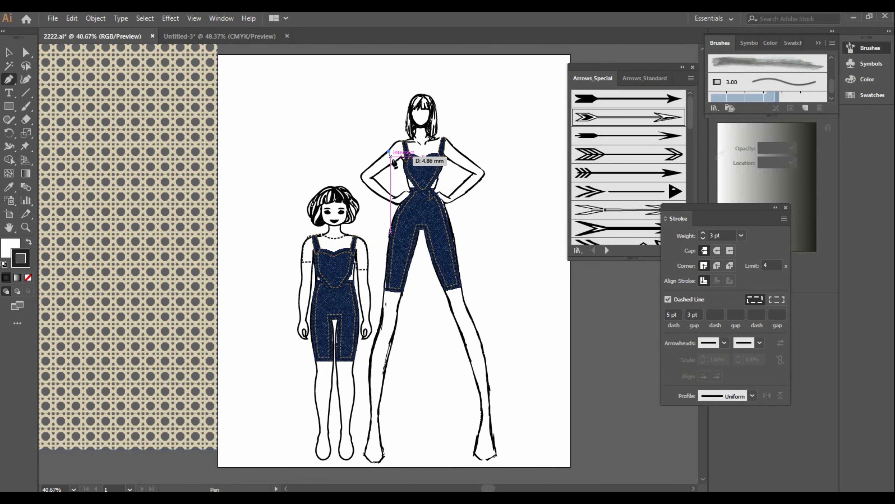
click(394, 160)
click(403, 156)
click(436, 170)
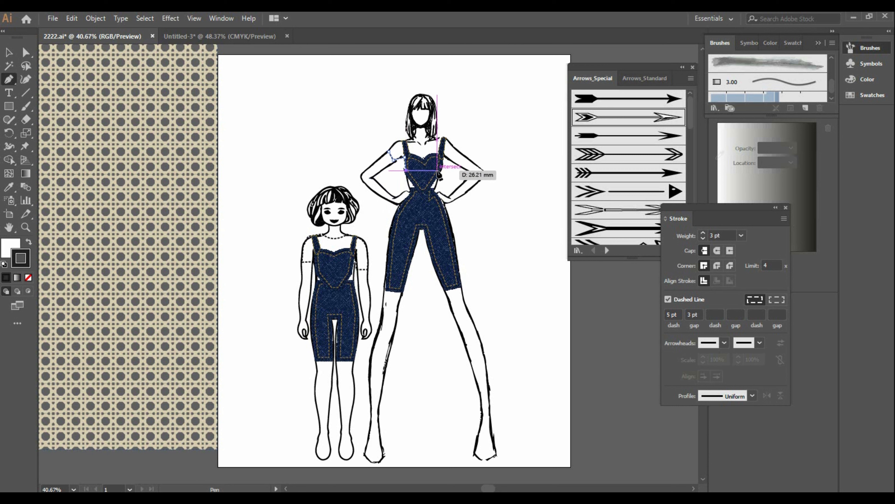
click(443, 155)
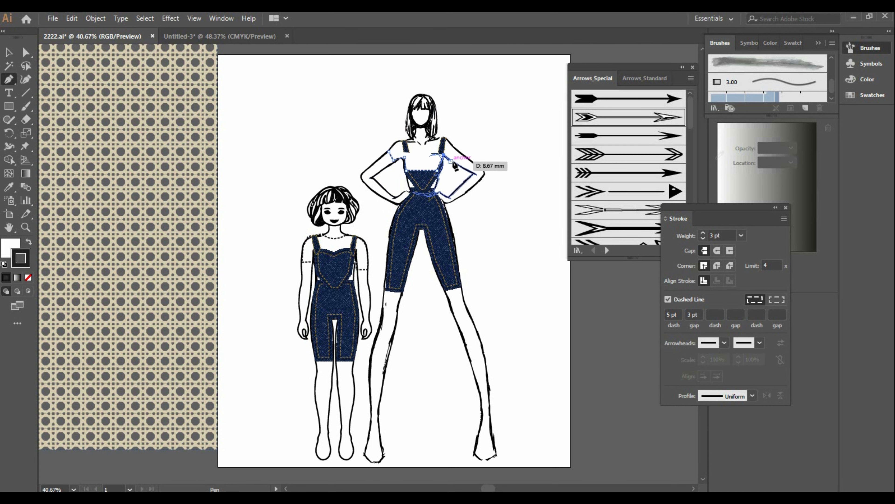
click(452, 162)
click(459, 151)
Continue the tall figure's T-shirt outline over both shoulders with a curved neckline and close the path.
drag(439, 139, 434, 144)
click(439, 139)
click(434, 139)
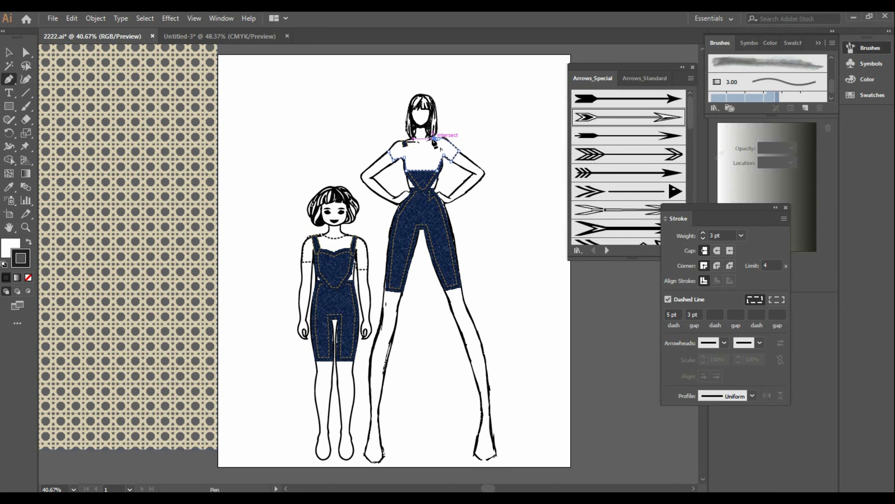
drag(416, 143, 402, 125)
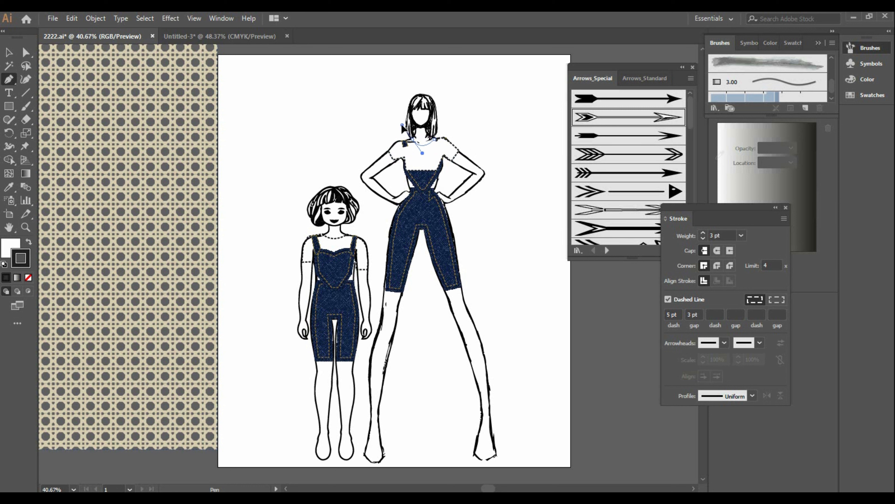
click(412, 139)
click(407, 140)
click(397, 140)
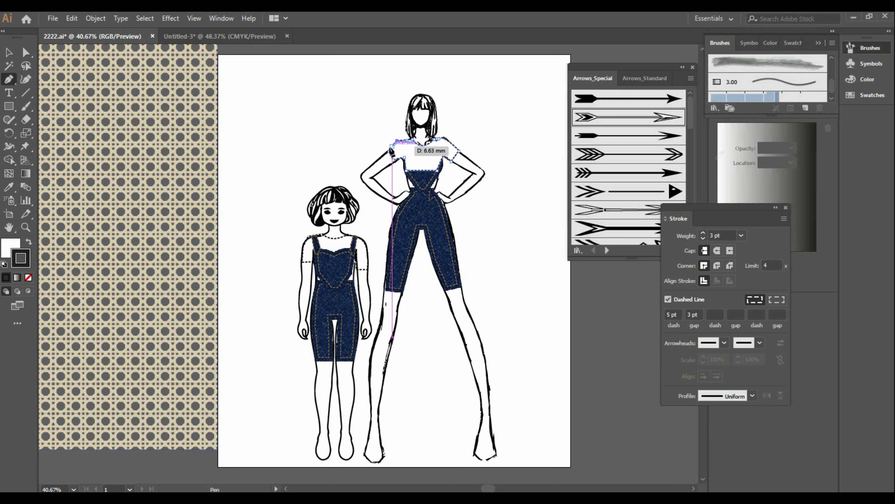
click(389, 150)
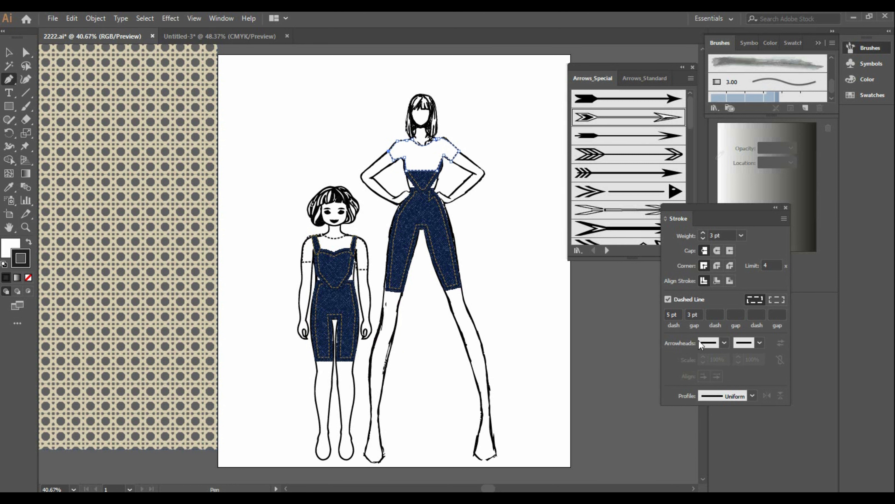
Send the tall figure's T-shirt to the back behind the denim overalls and deselect it.
key(v)
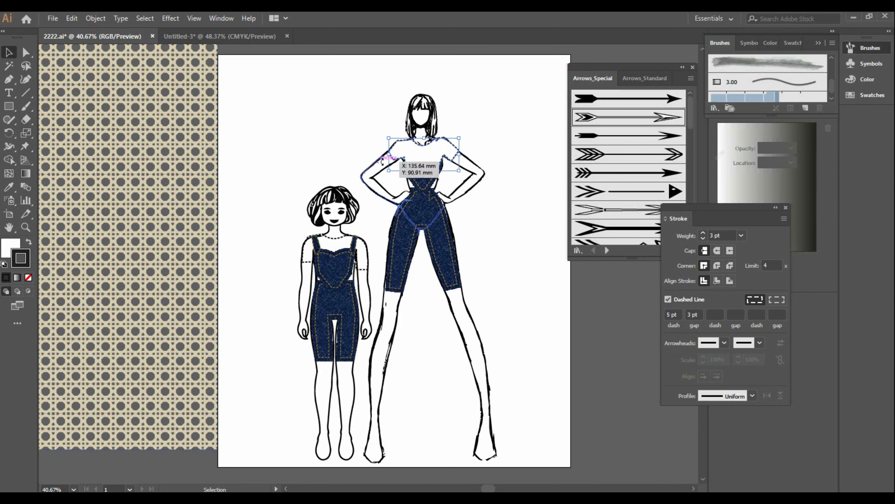
right_click(452, 161)
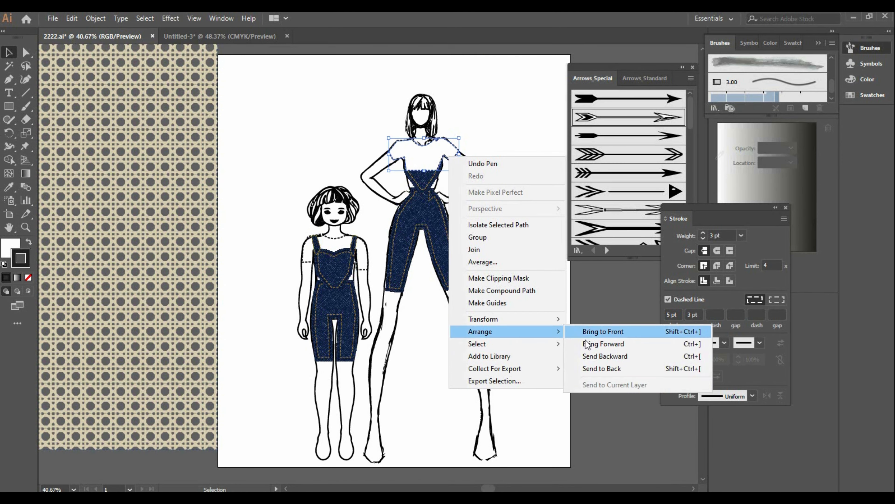
click(585, 370)
click(527, 191)
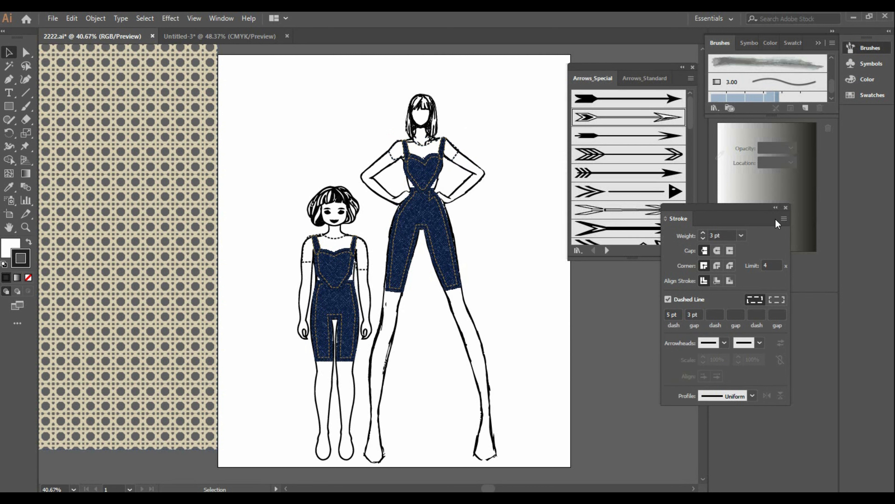
Close the stroke settings and arrow brush library, and move the dot-patterned background rectangle to cover the artboard.
click(786, 207)
click(693, 67)
mouse_move(373, 168)
mouse_down()
mouse_move(265, 170)
mouse_move(547, 175)
mouse_up()
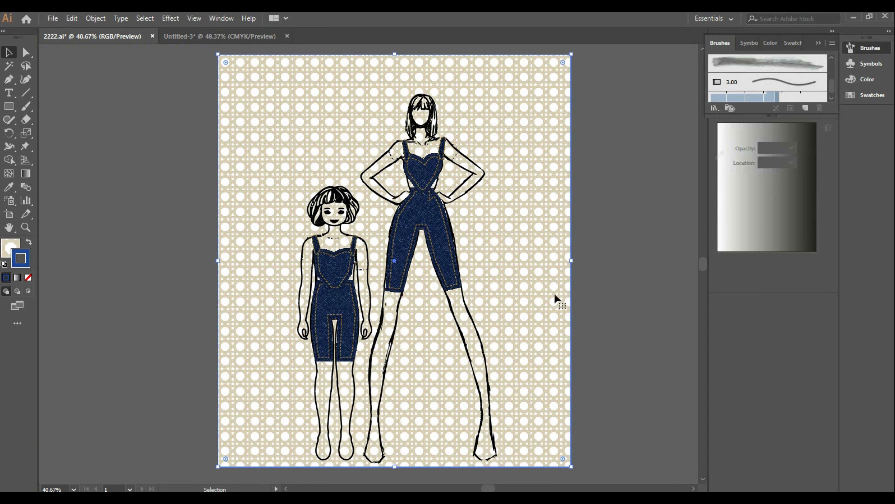
right_click(535, 226)
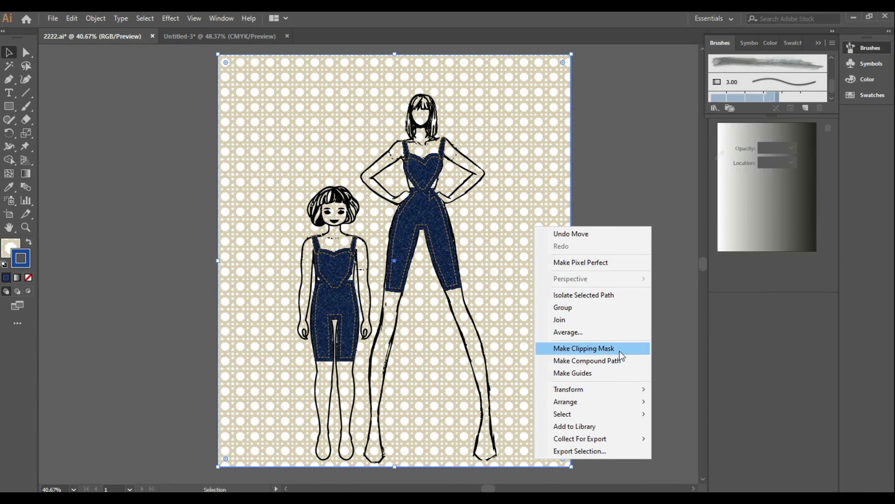